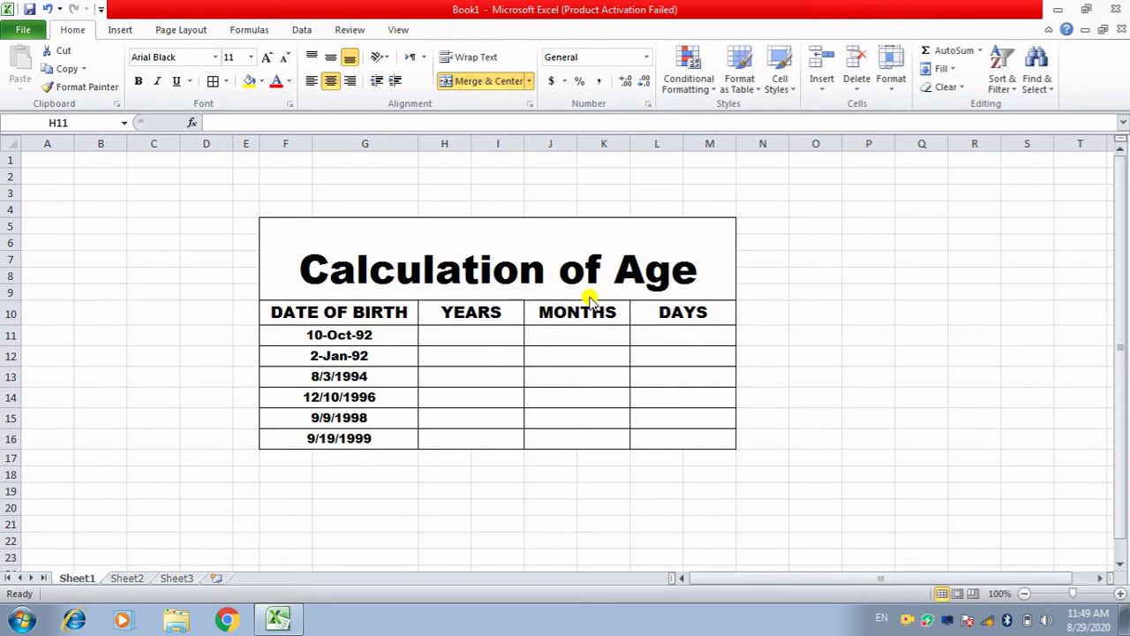
Enter the formula =datedif(F11,today(),"Y") in the first YEARS cell, H11, to calculate completed years
{"action": "left_click", "coordinate": [460, 334]}
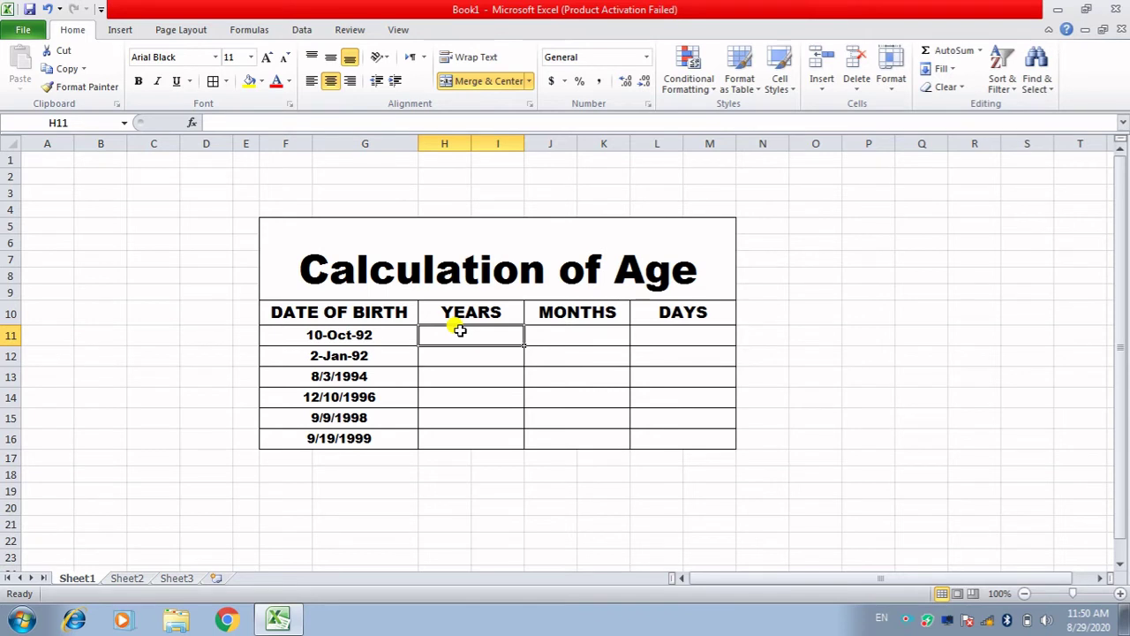
{"action": "type", "text": "="}
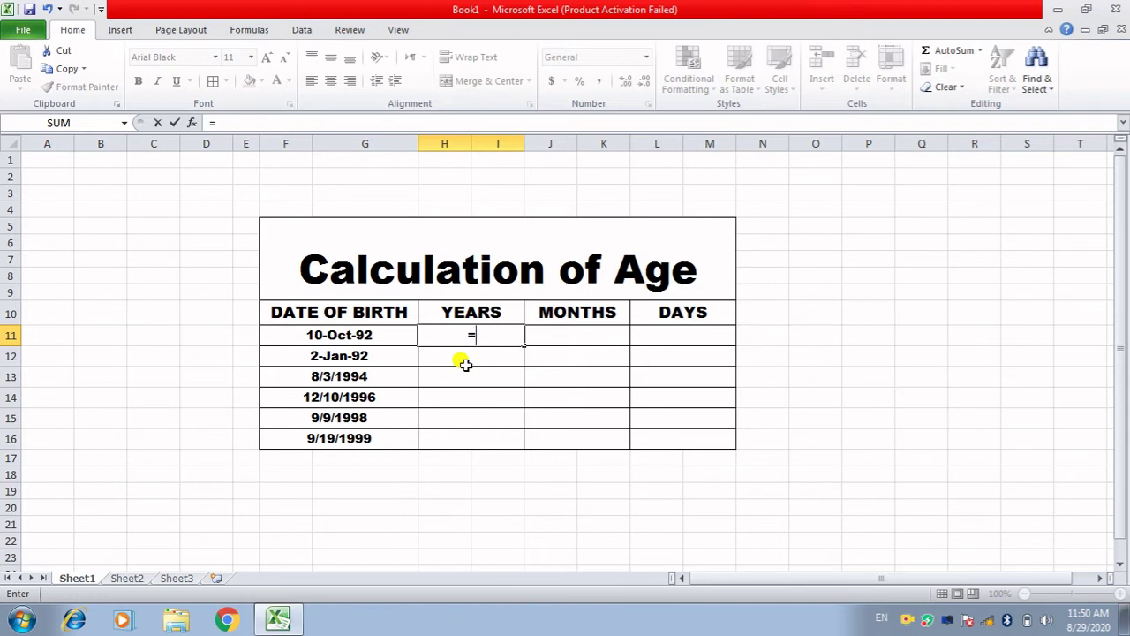
{"action": "type", "text": "da"}
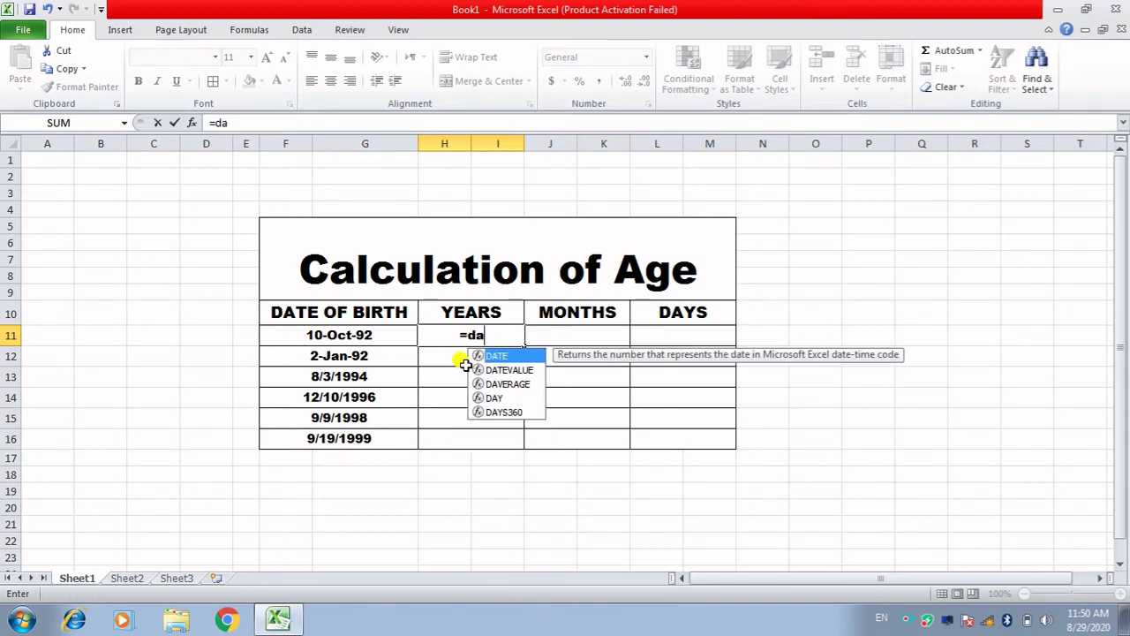
{"action": "type", "text": "tedif"}
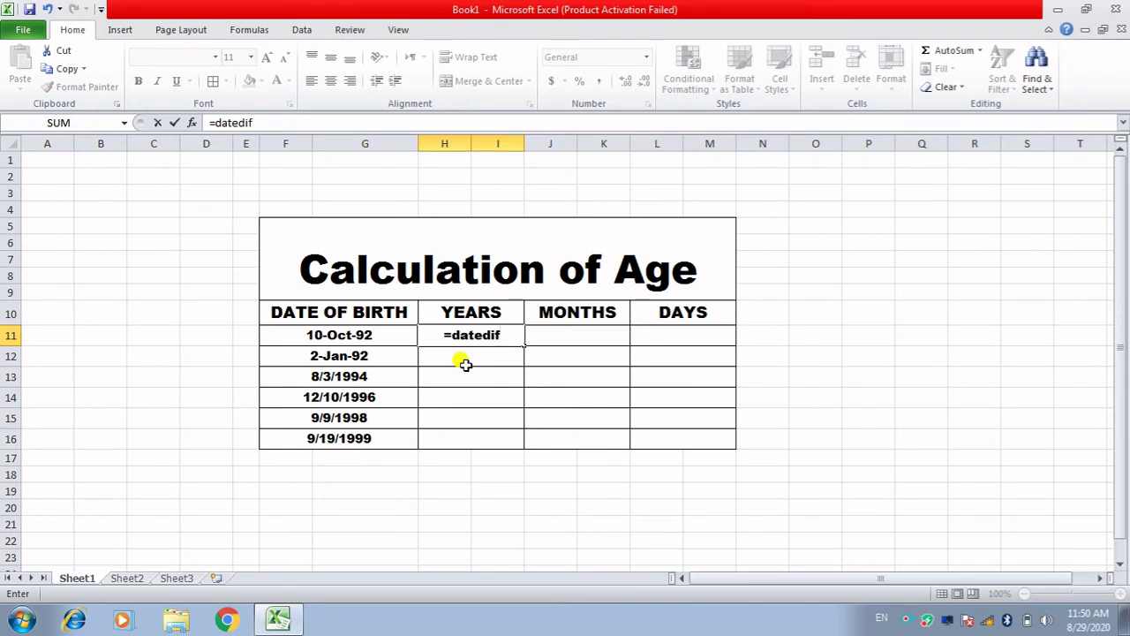
{"action": "type", "text": "("}
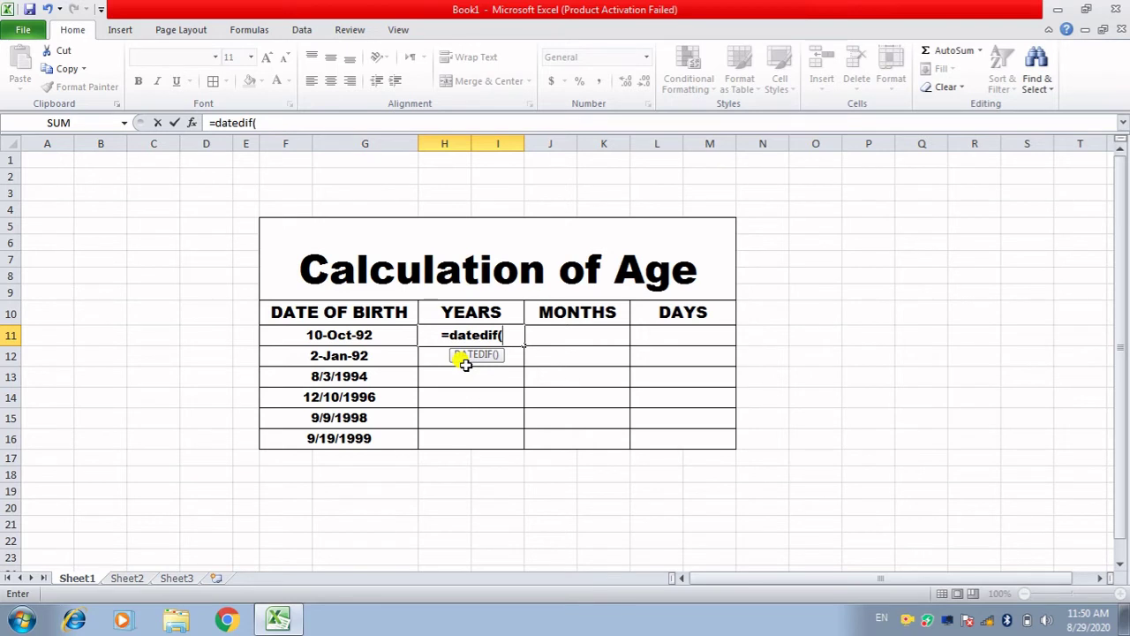
{"action": "left_click", "coordinate": [381, 335]}
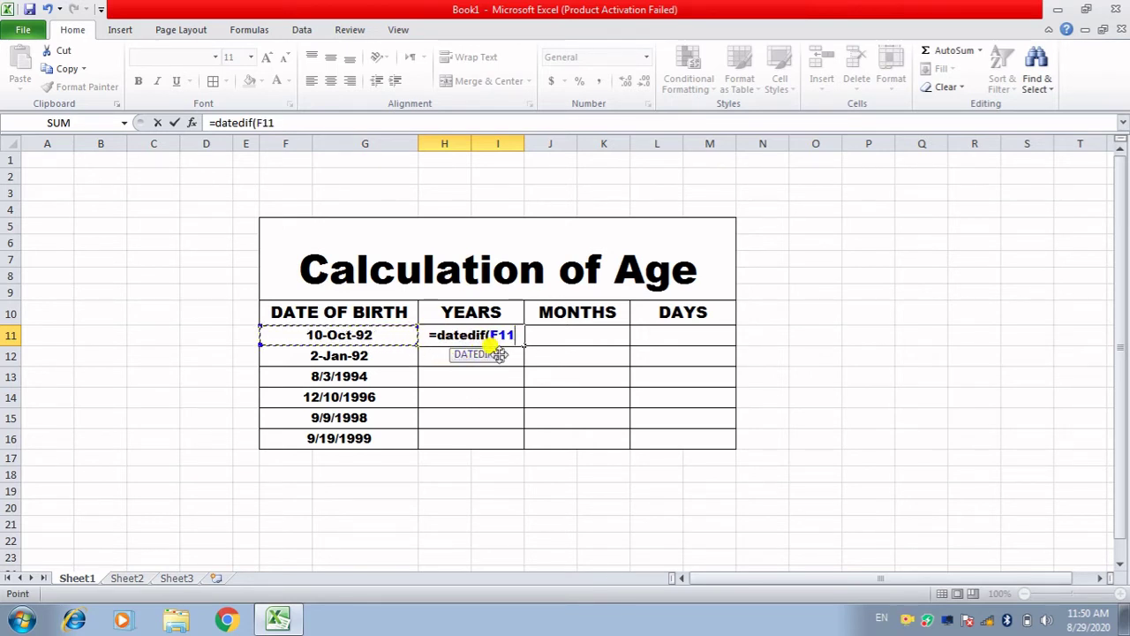
{"action": "type", "text": ","}
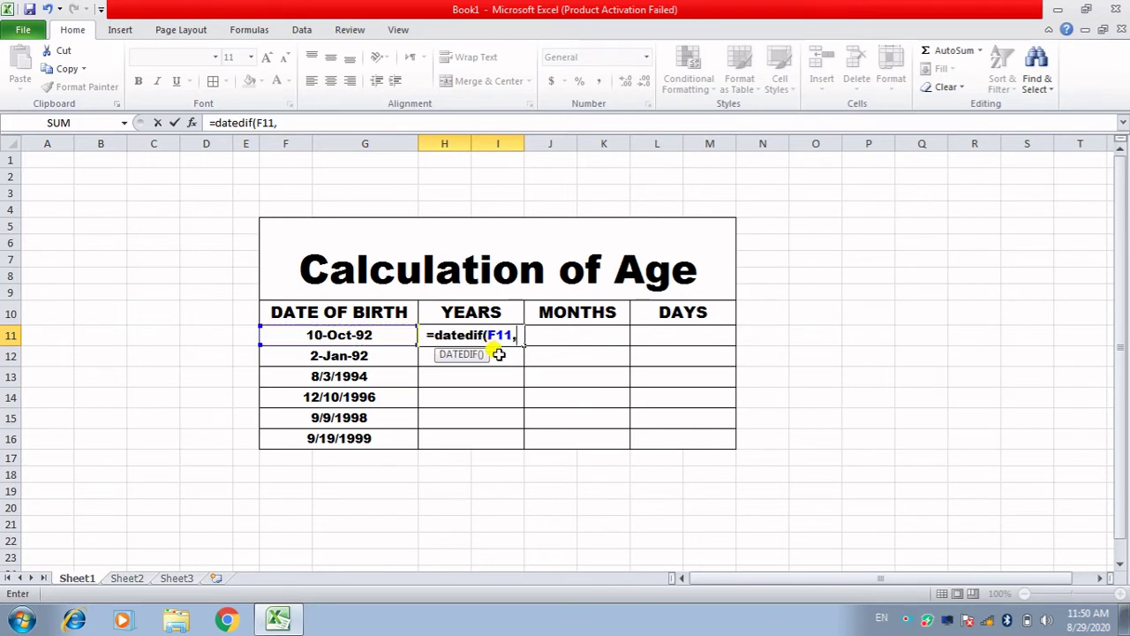
{"action": "type", "text": "to"}
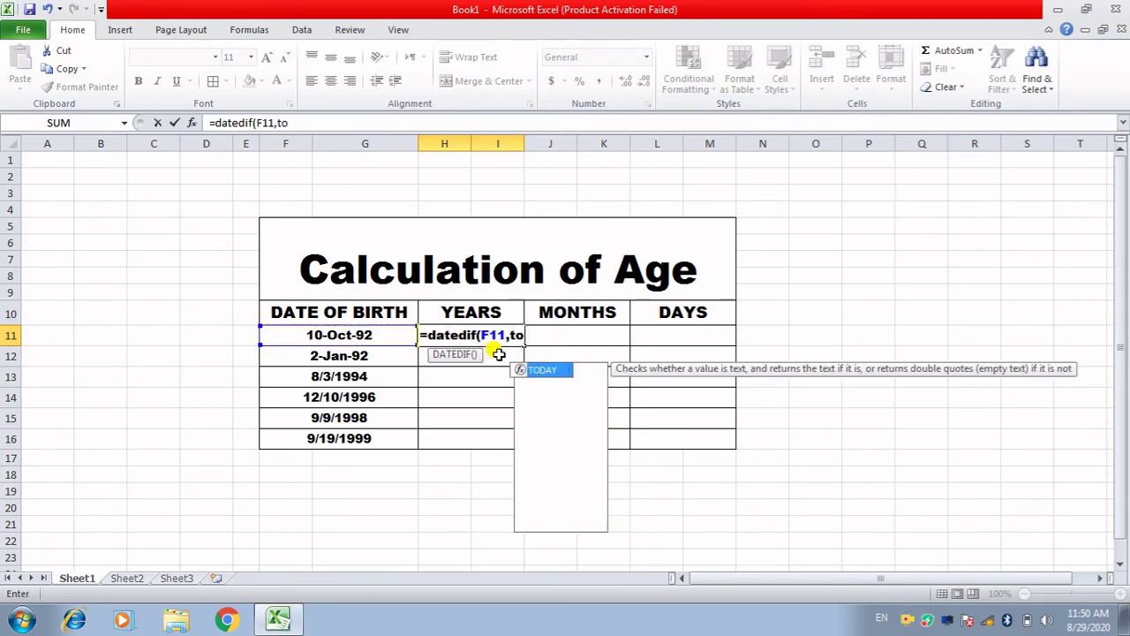
{"action": "type", "text": "day"}
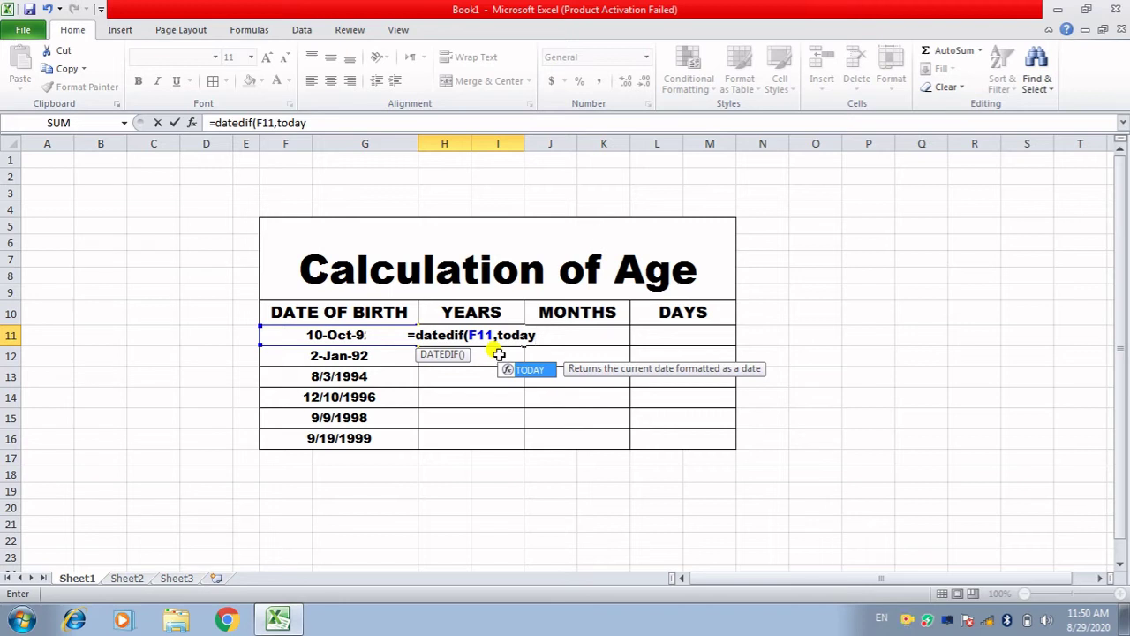
{"action": "type", "text": "()"}
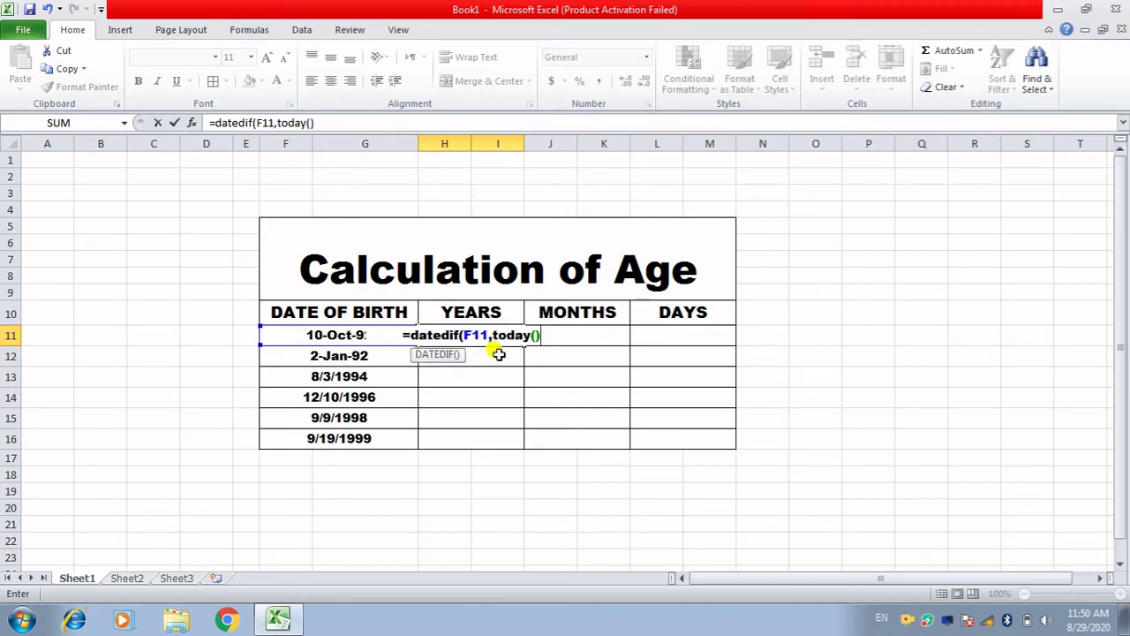
{"action": "type", "text": ","}
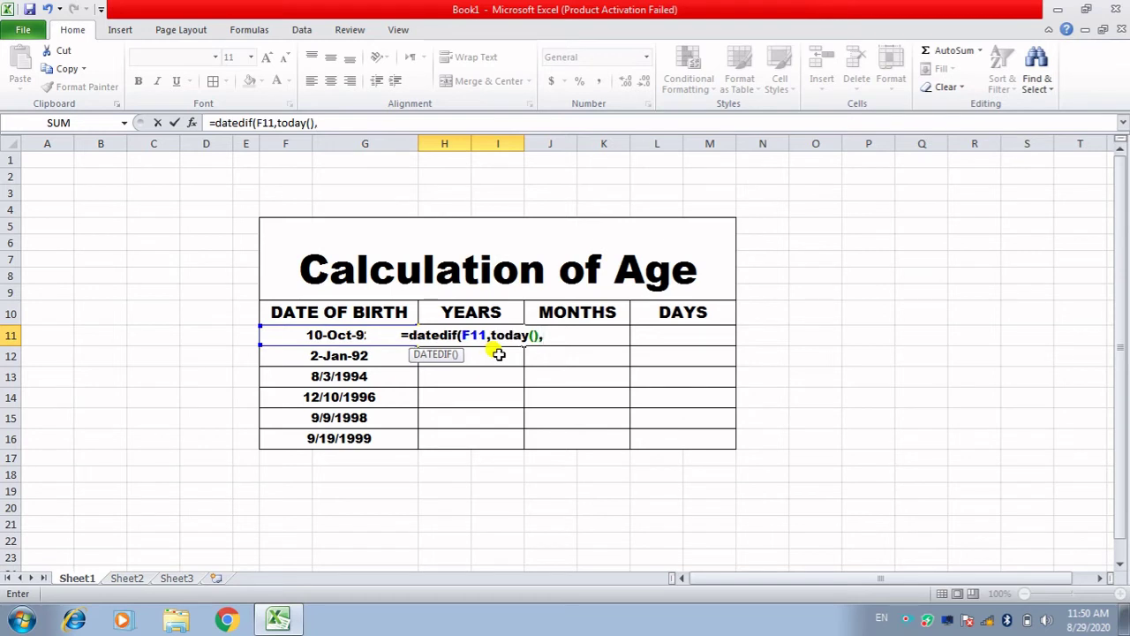
{"action": "type", "text": "\""}
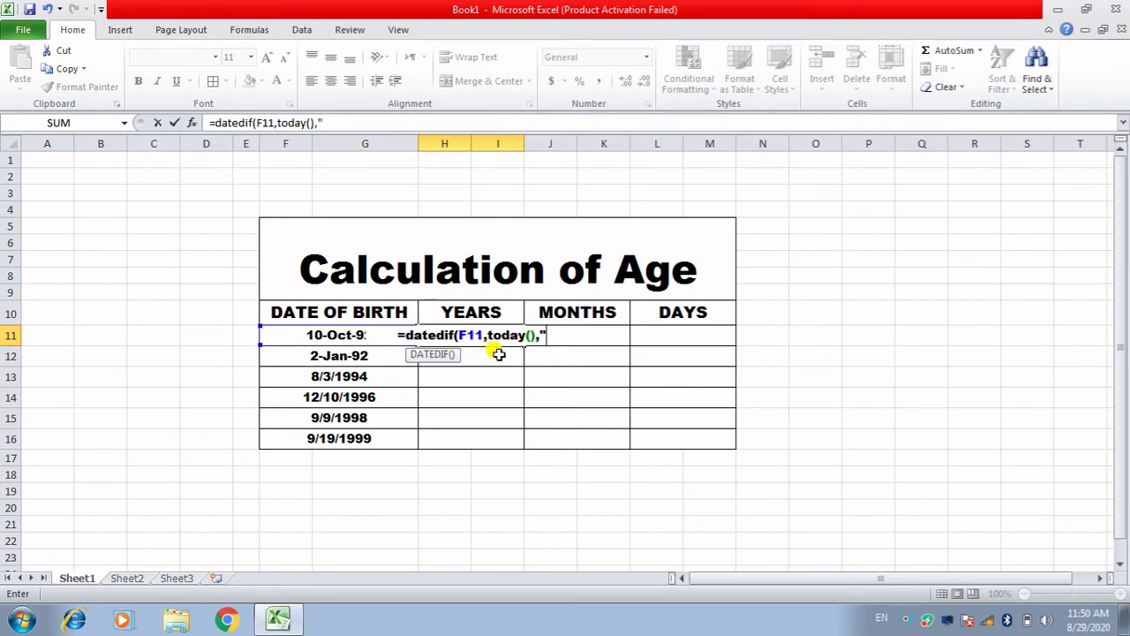
{"action": "type", "text": "Y"}
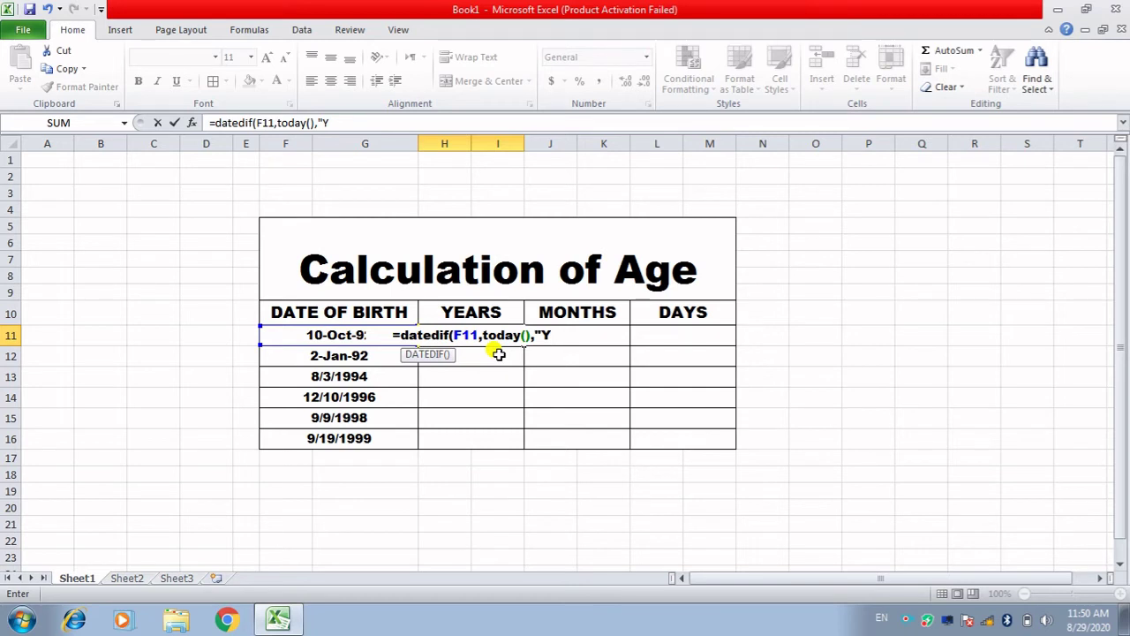
{"action": "type", "text": "\")"}
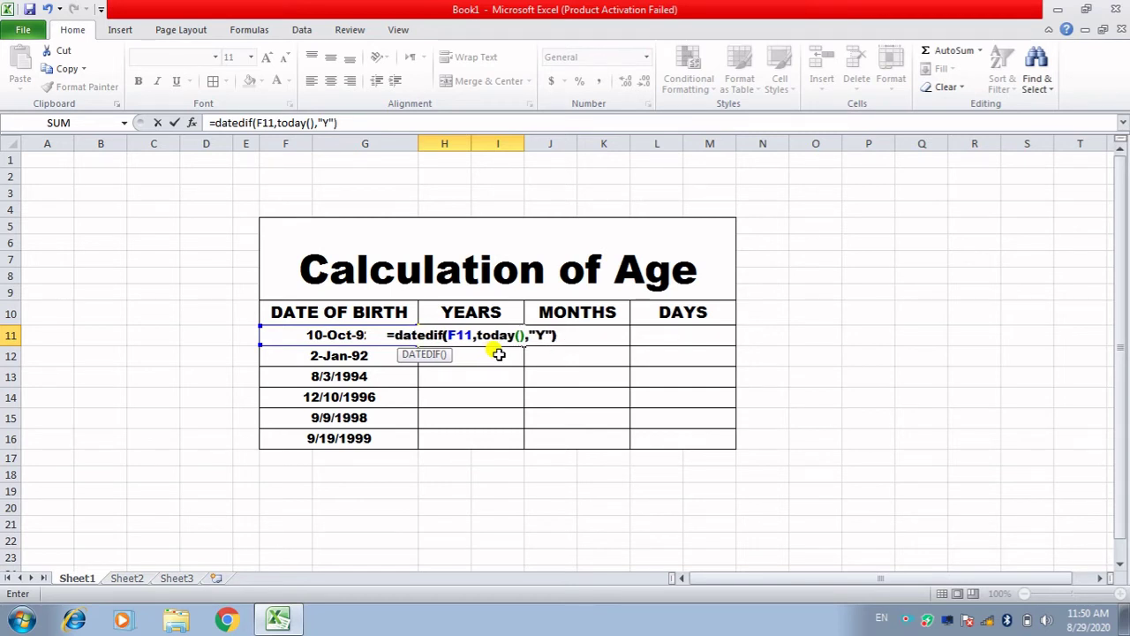
{"action": "key", "text": "Return"}
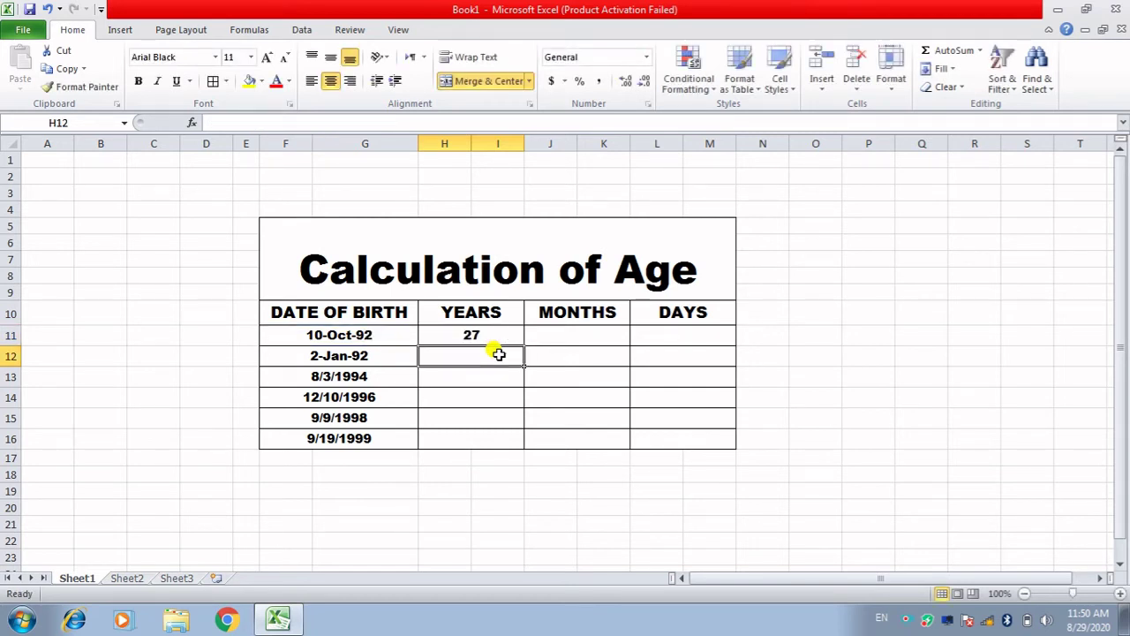
Enter the formula =datedif(F11,today(),"M") in the first MONTHS cell, J11
{"action": "key", "text": "Up"}
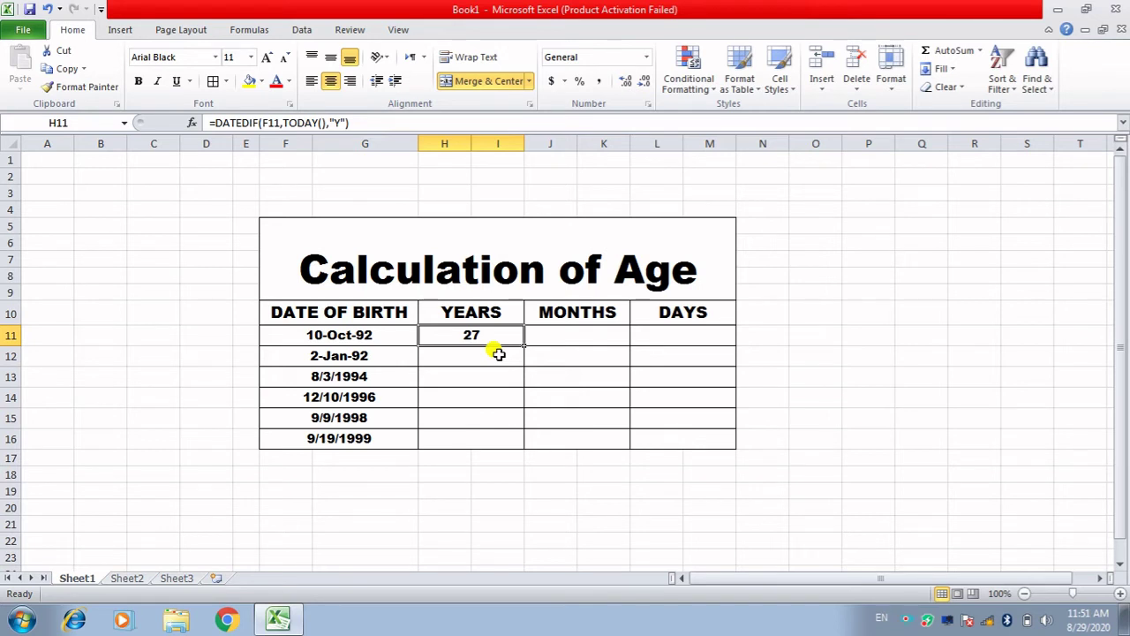
{"action": "key", "text": "Right"}
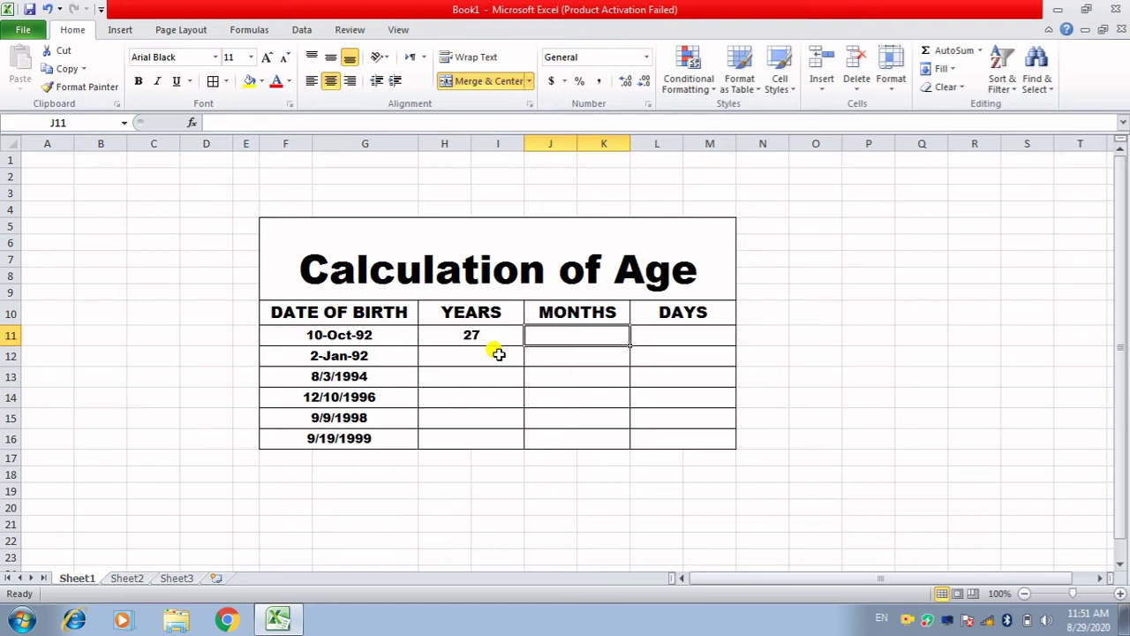
{"action": "type", "text": "="}
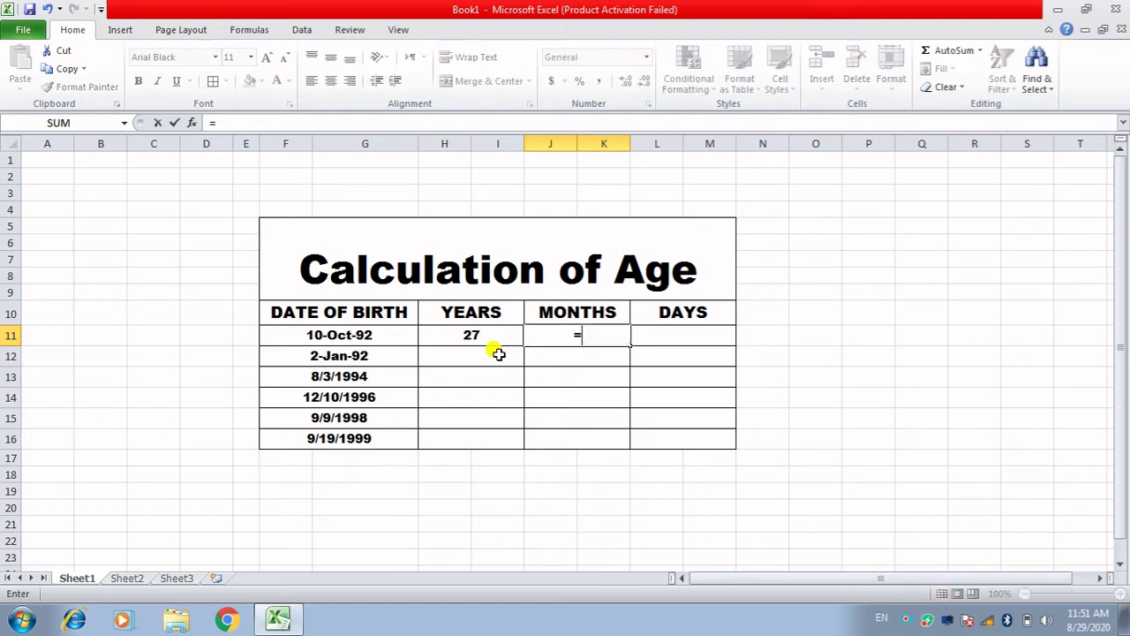
{"action": "type", "text": "da"}
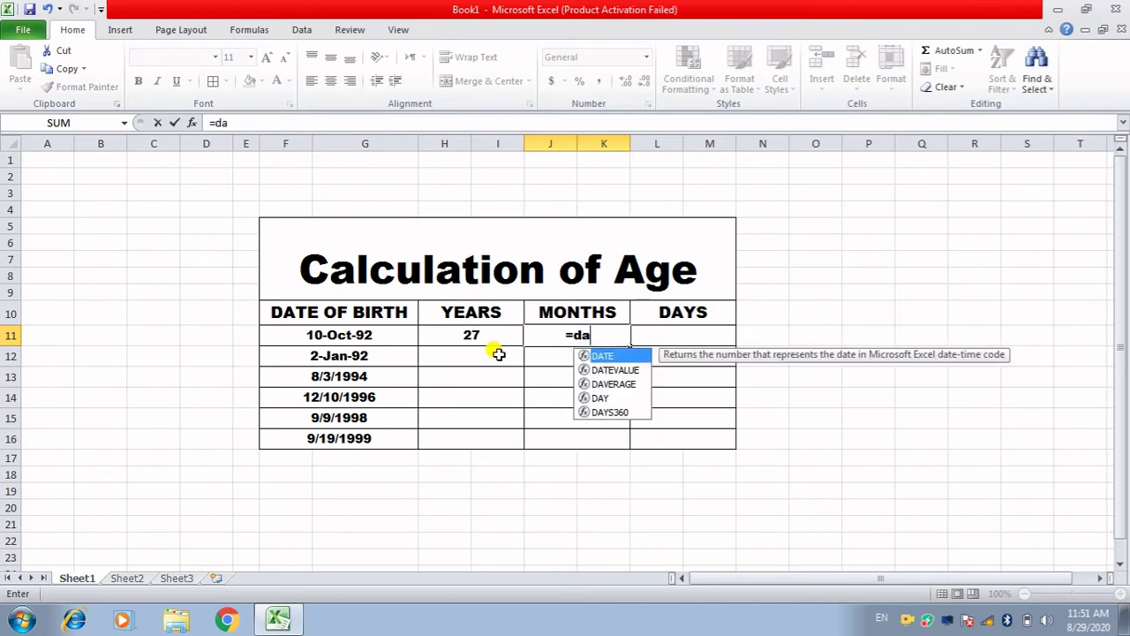
{"action": "type", "text": "tedif("}
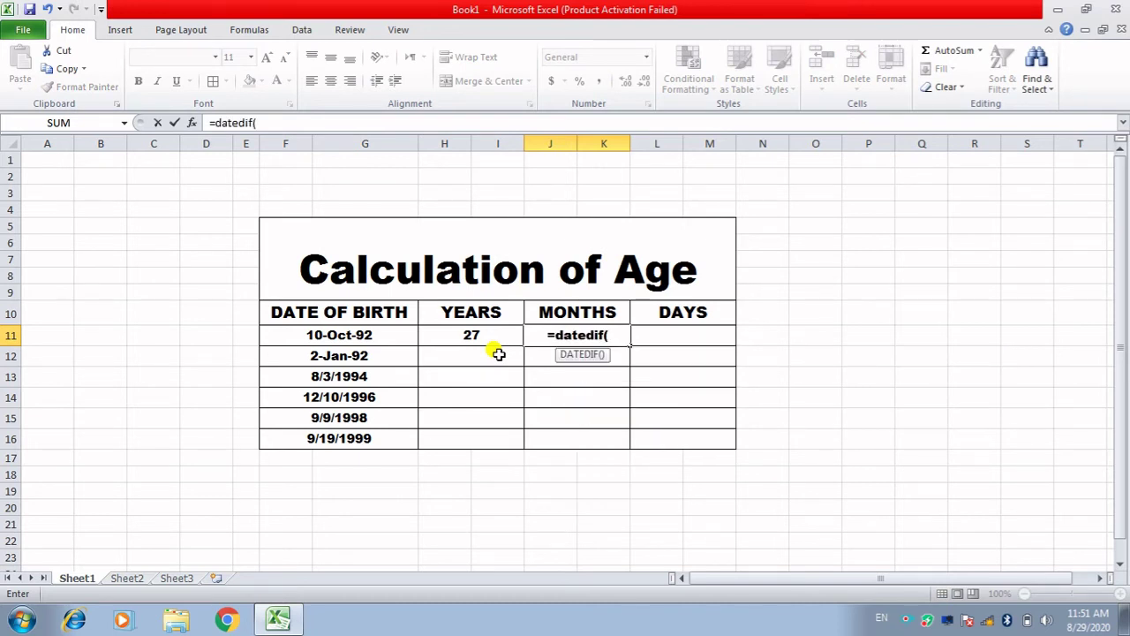
{"action": "left_click", "coordinate": [380, 338]}
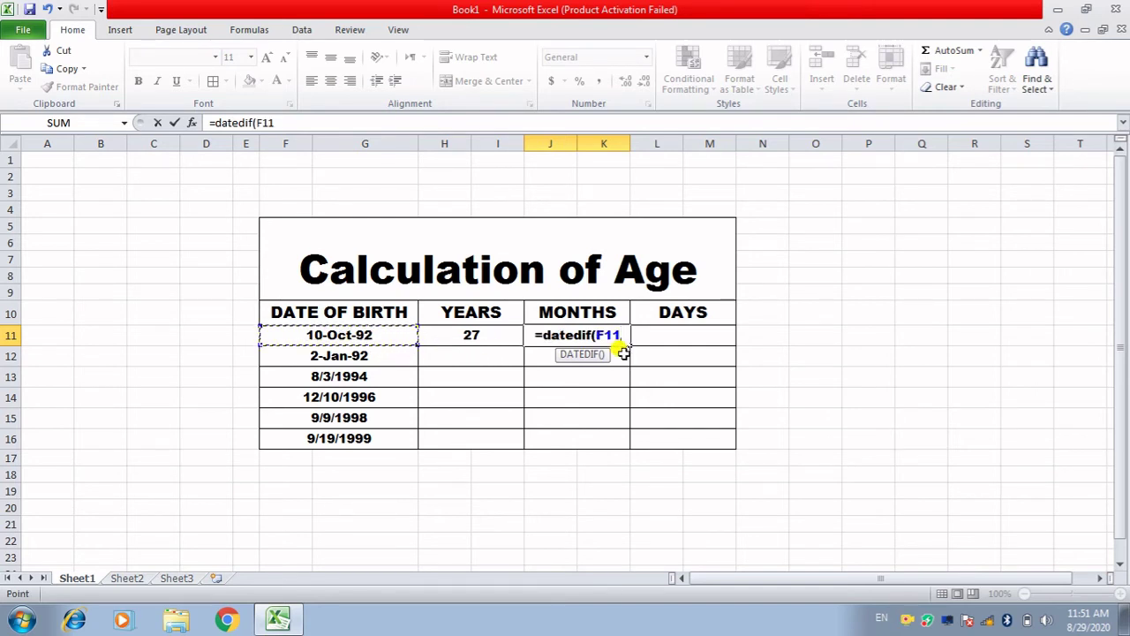
{"action": "type", "text": ",today"}
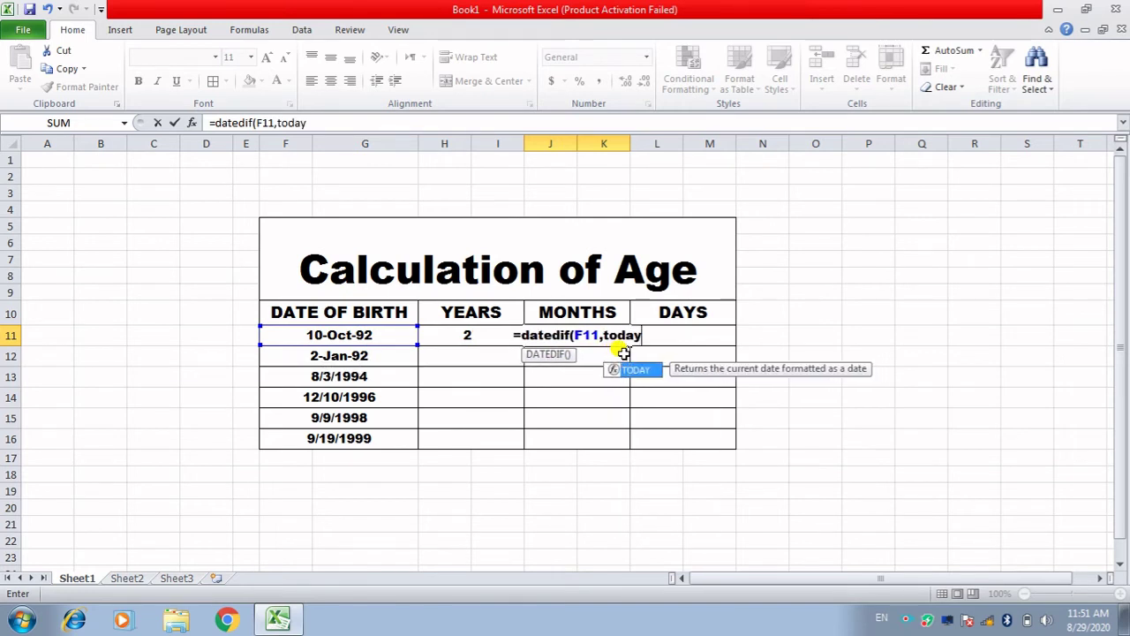
{"action": "type", "text": "()"}
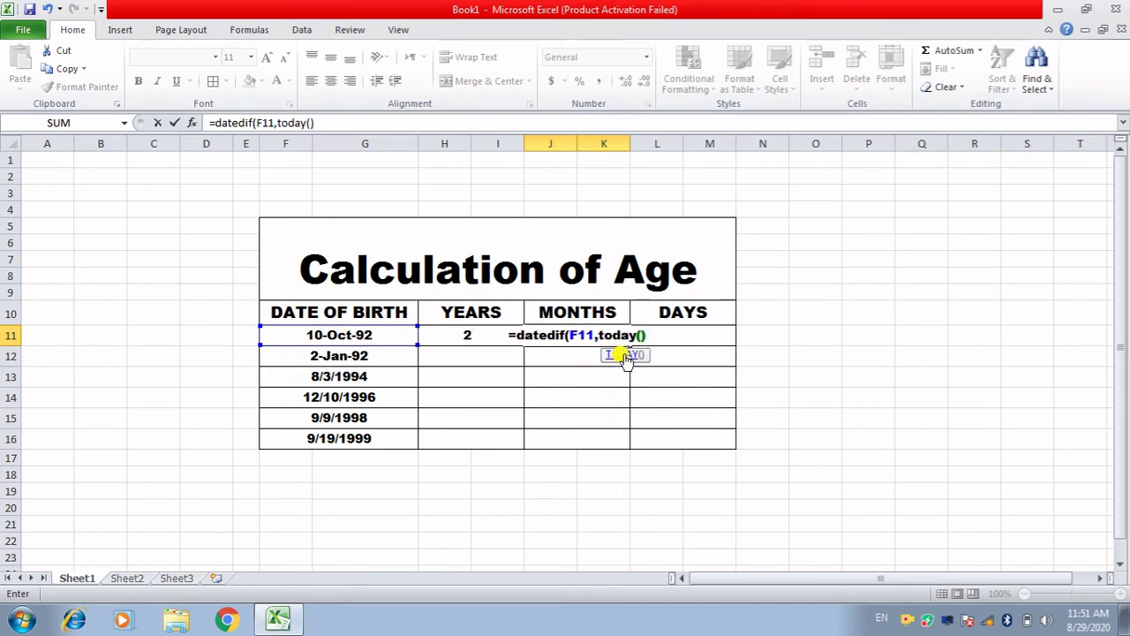
{"action": "type", "text": ","}
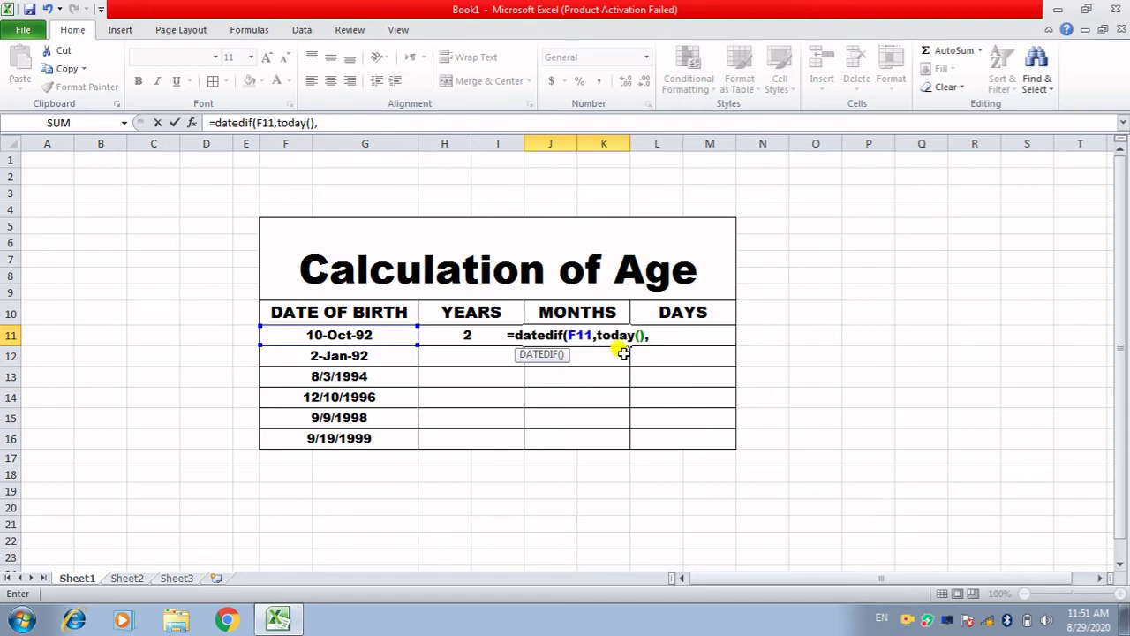
{"action": "type", "text": "\""}
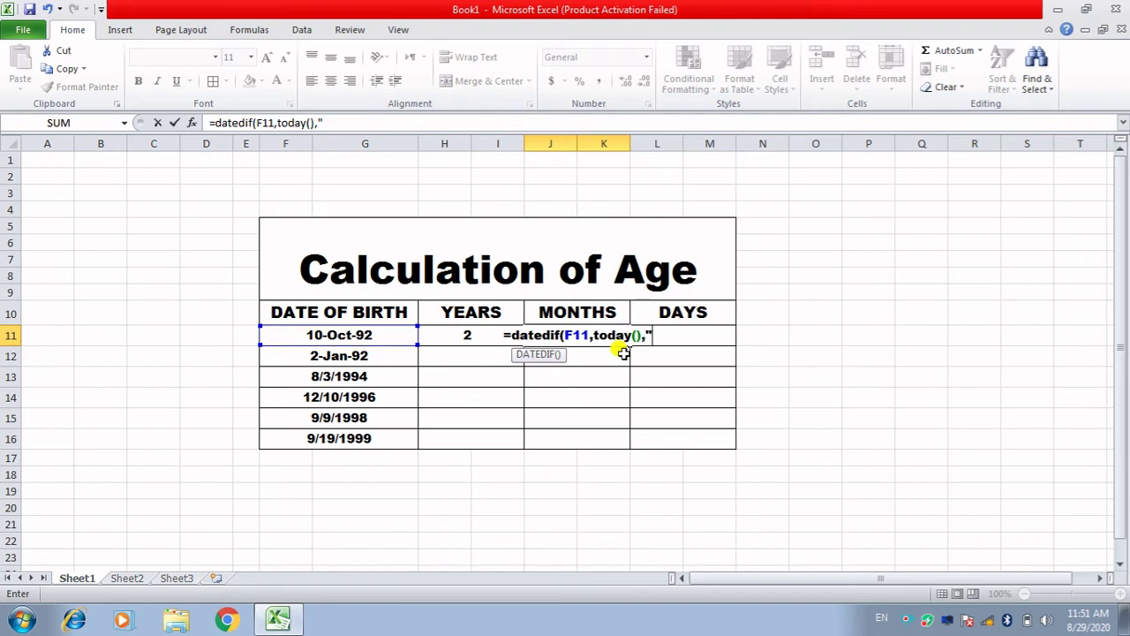
{"action": "type", "text": "M"}
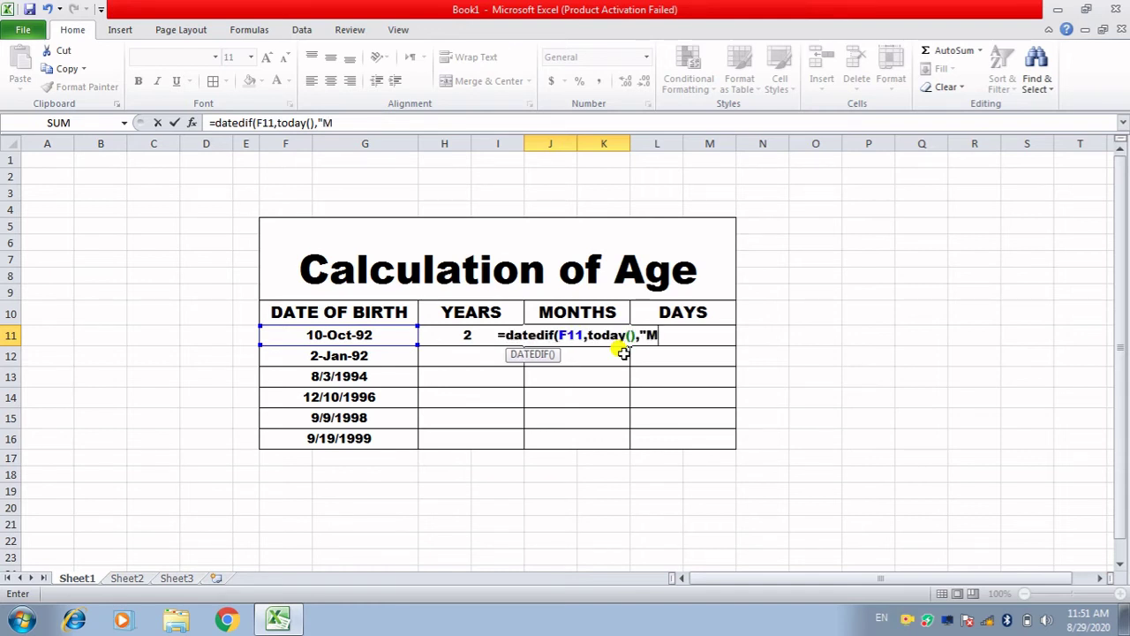
{"action": "type", "text": "\""}
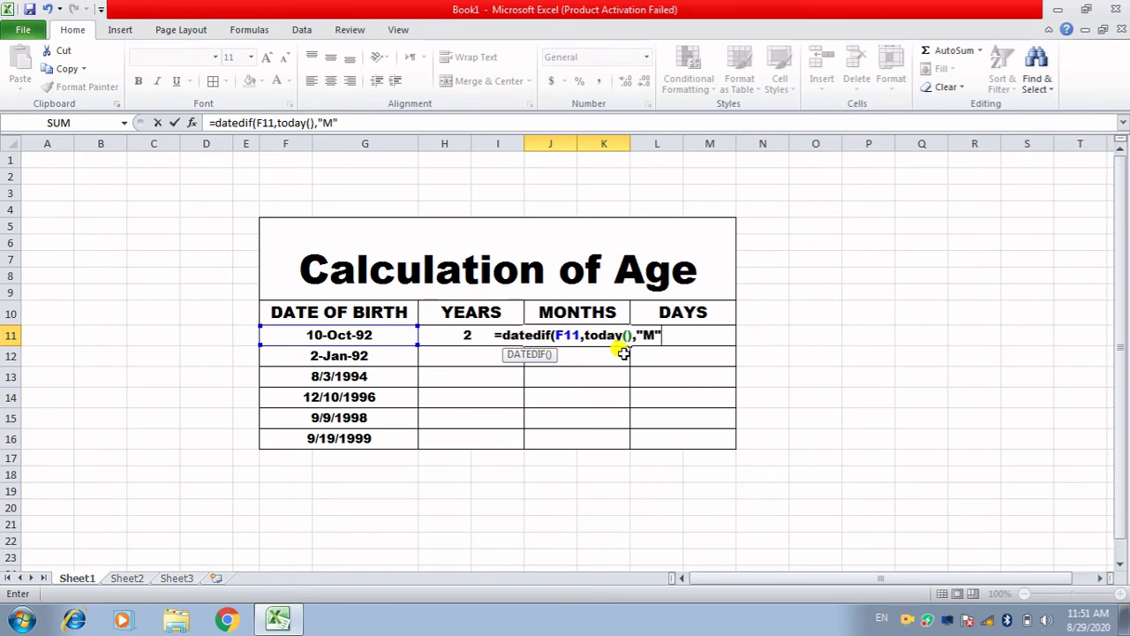
{"action": "type", "text": ")"}
{"action": "key", "text": "Return"}
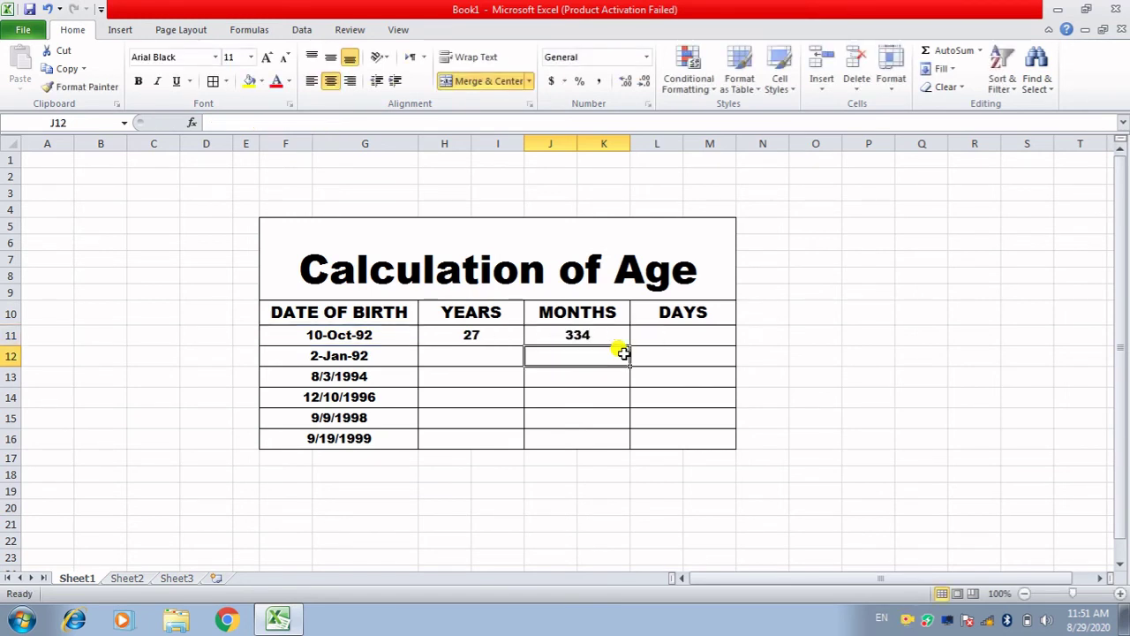
Change the unit argument of the DATEDIF formula in MONTHS cell J11 to "YM" to count only months beyond full years
{"action": "key", "text": "Up"}
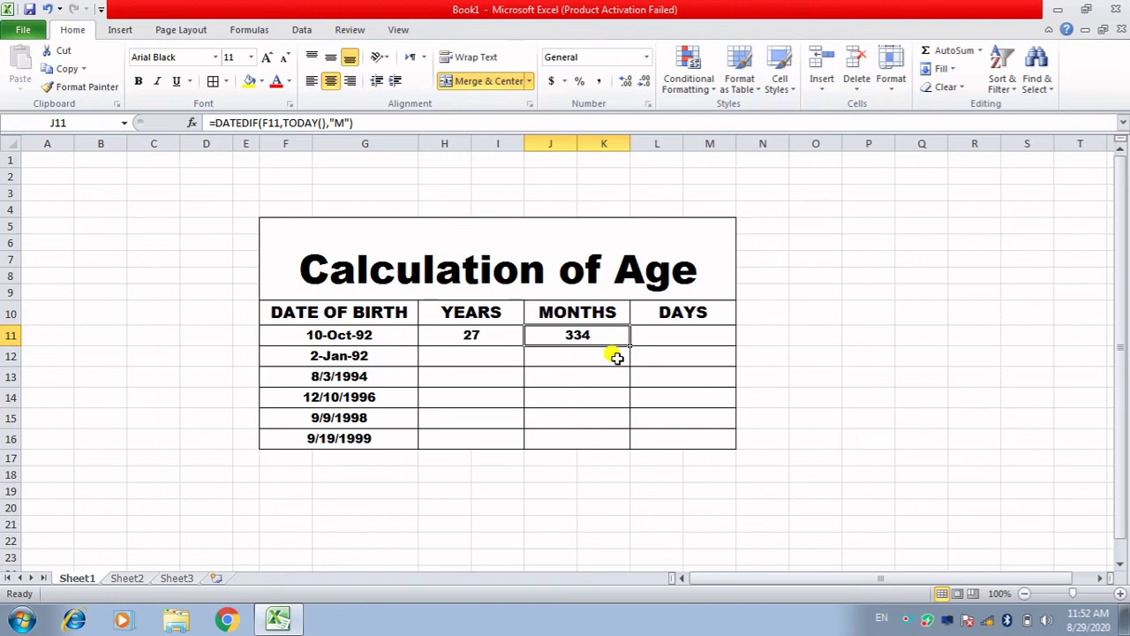
{"action": "key", "text": "F2"}
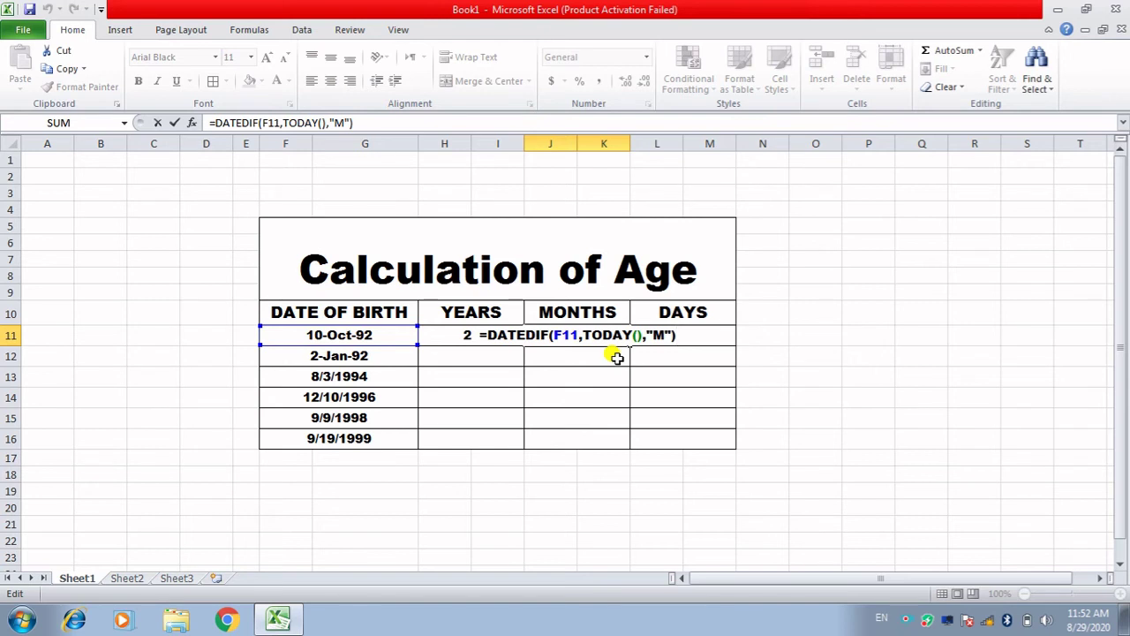
{"action": "key", "text": "Left"}
{"action": "key", "text": "Left"}
{"action": "key", "text": "Left"}
{"action": "type", "text": "Y"}
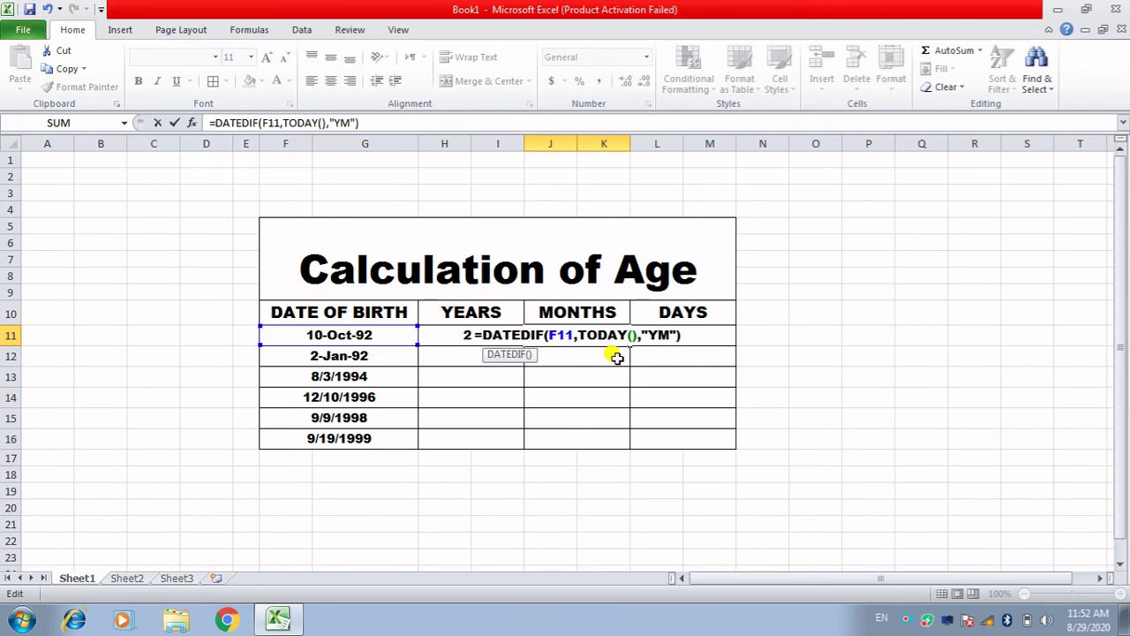
{"action": "key", "text": "Return"}
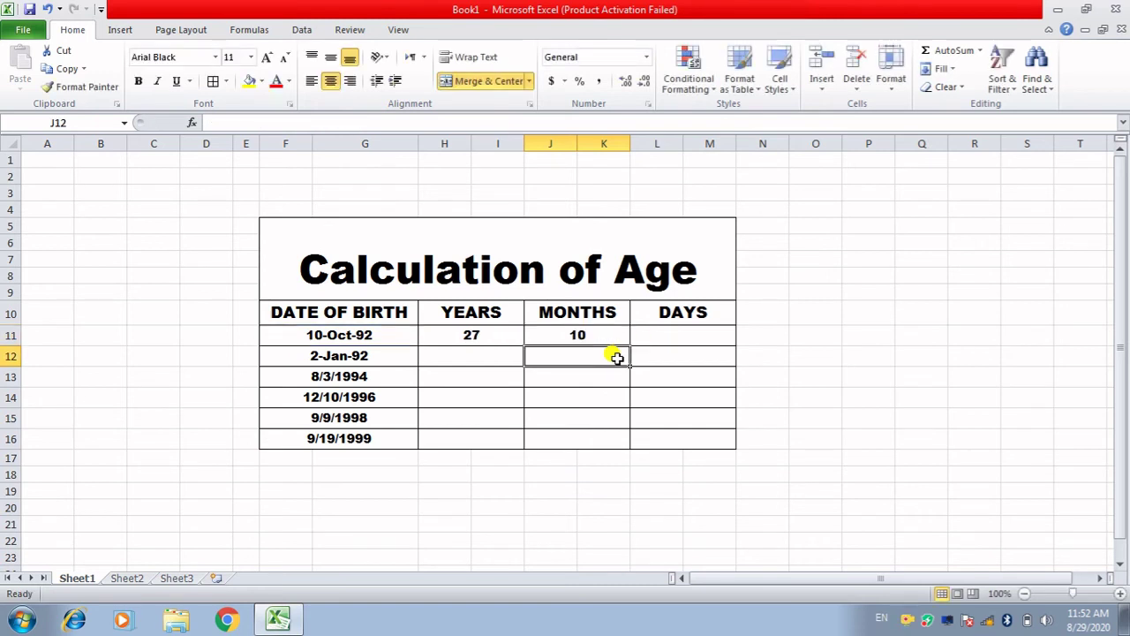
{"action": "left_click", "coordinate": [616, 330]}
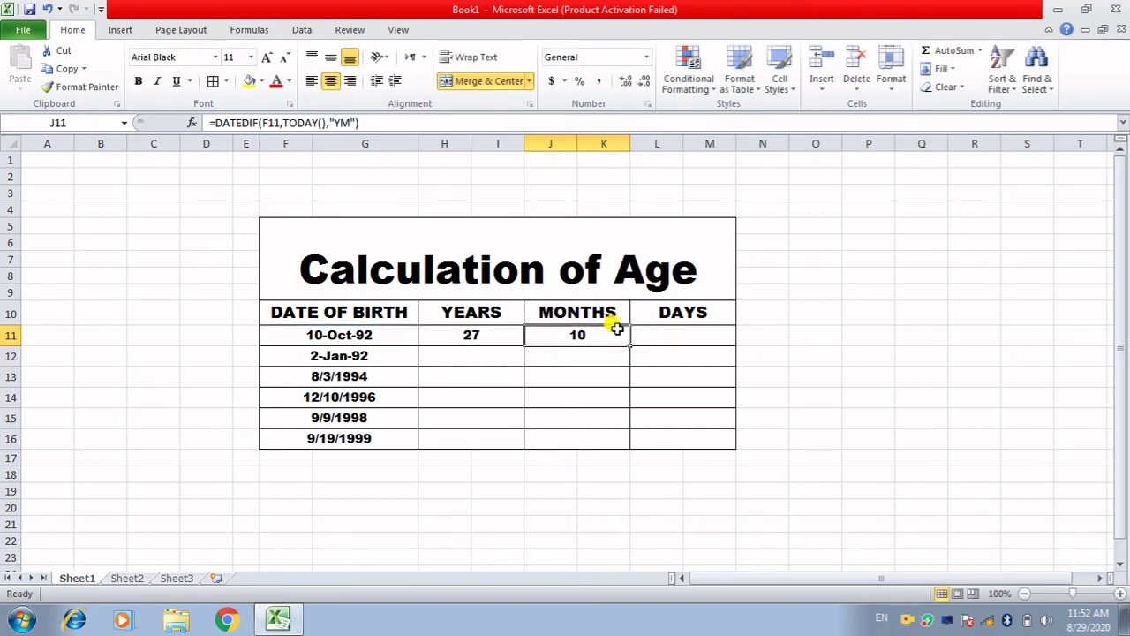
Enter the formula =datedif(F11,today(),"D") in the first DAYS cell, L11
{"action": "left_click", "coordinate": [671, 330]}
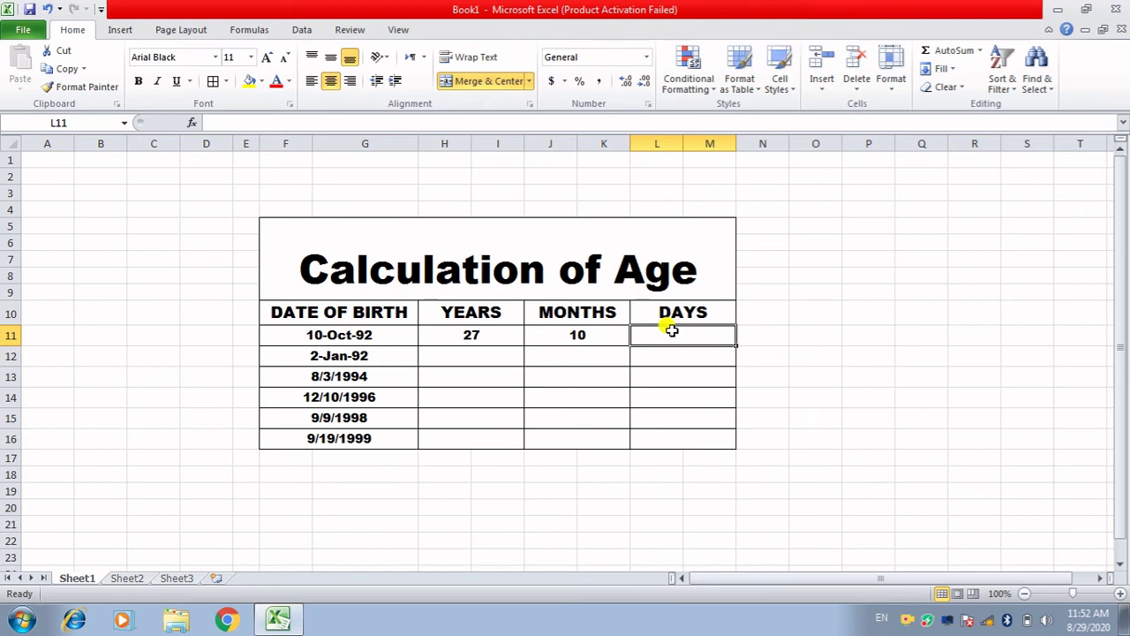
{"action": "type", "text": "=dated"}
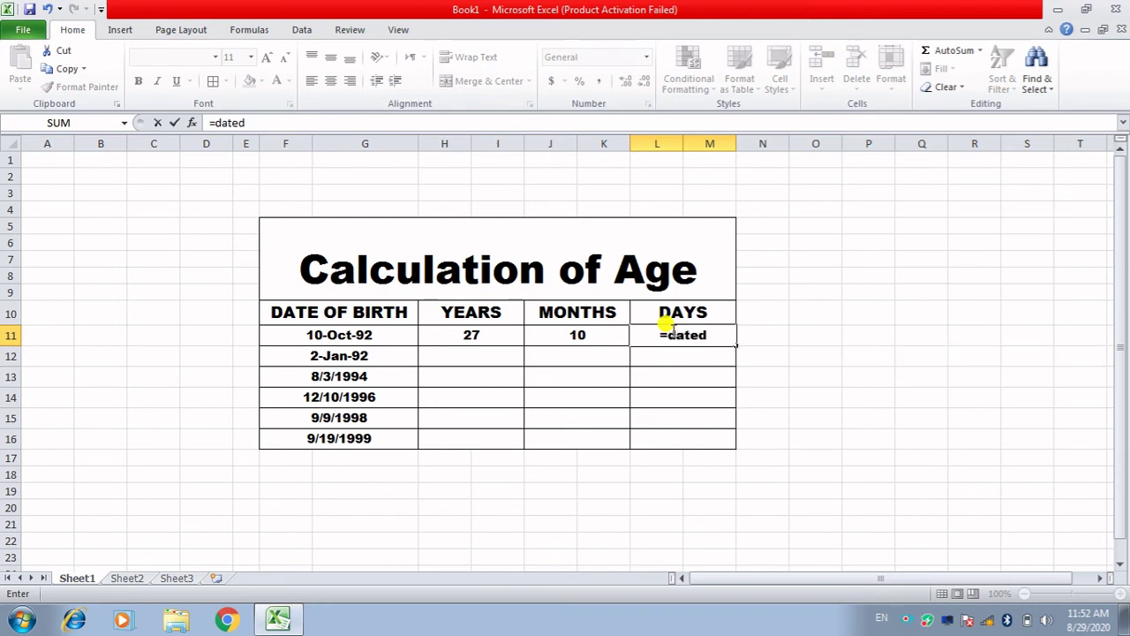
{"action": "type", "text": "if("}
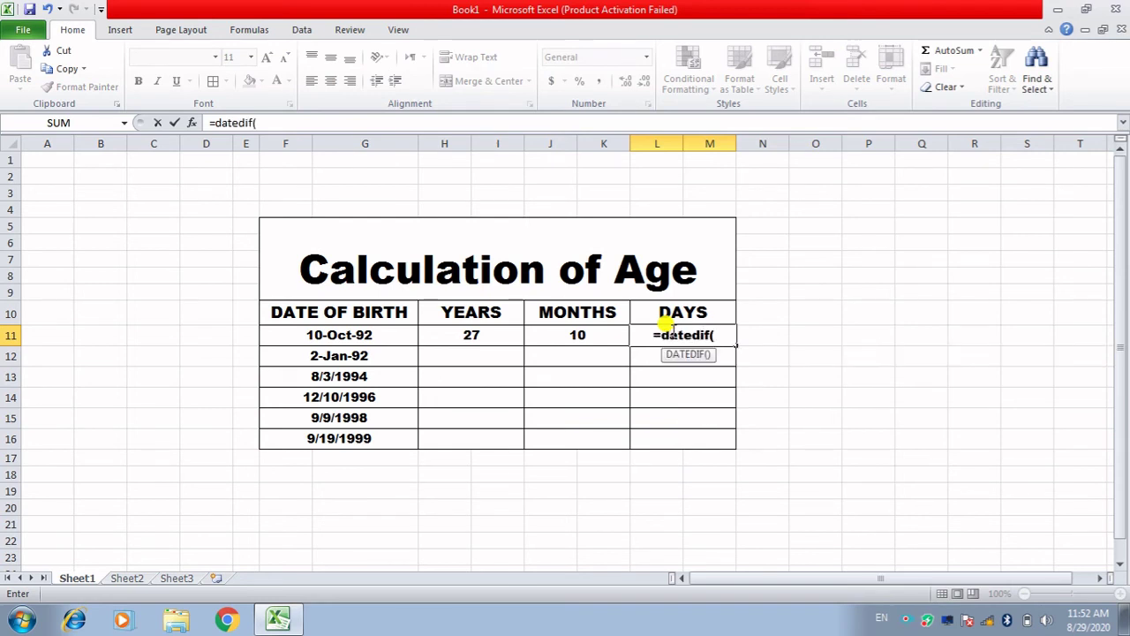
{"action": "left_click", "coordinate": [393, 334]}
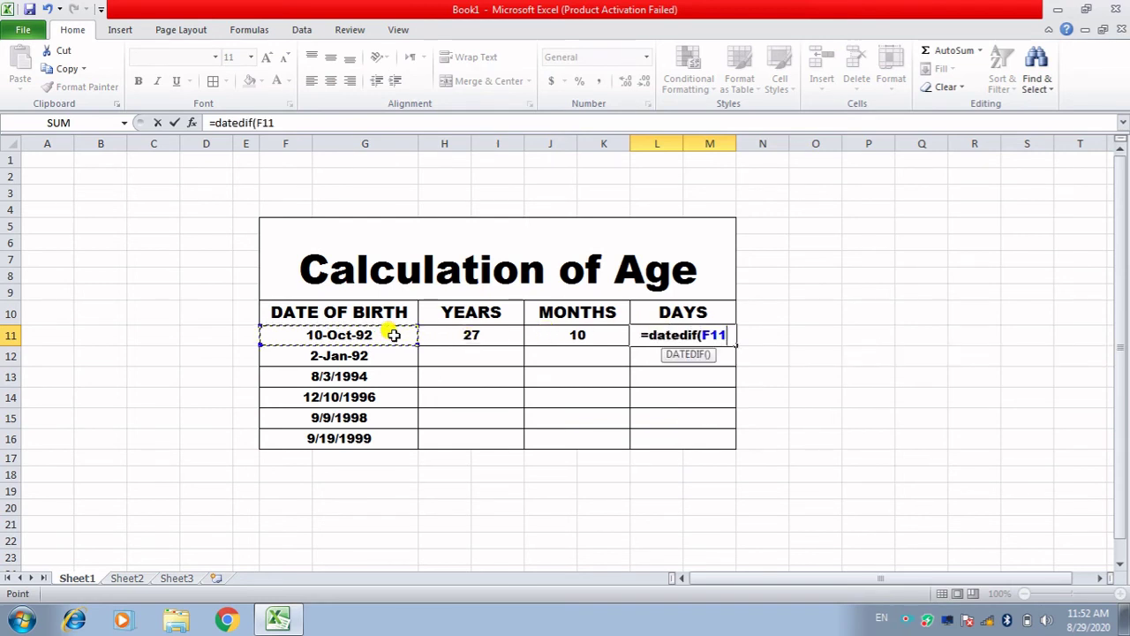
{"action": "type", "text": ","}
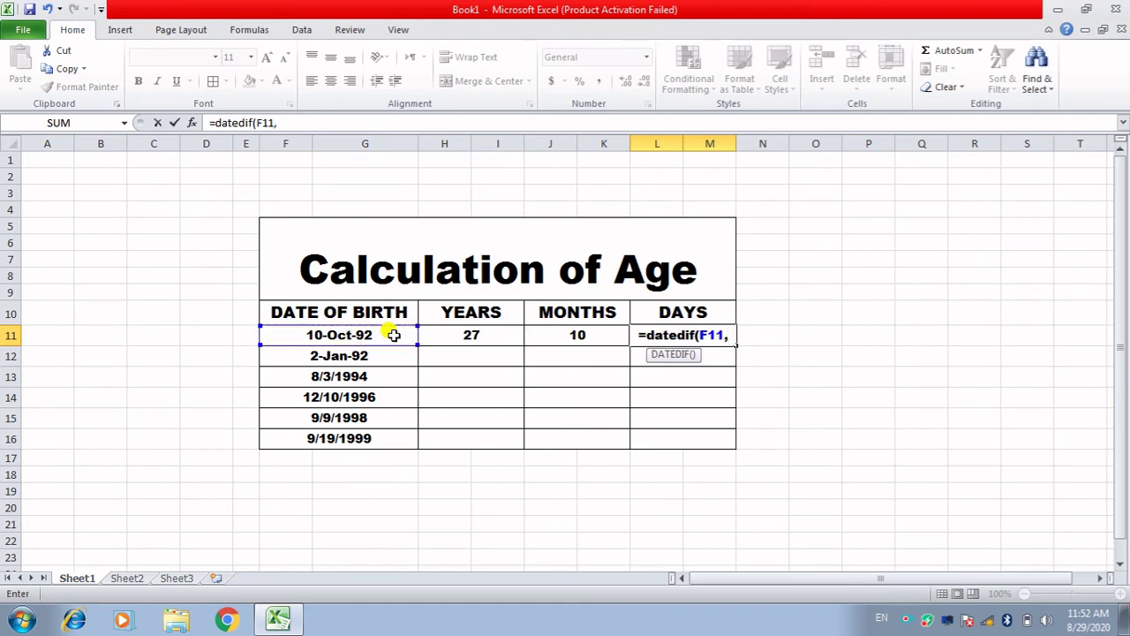
{"action": "type", "text": "today"}
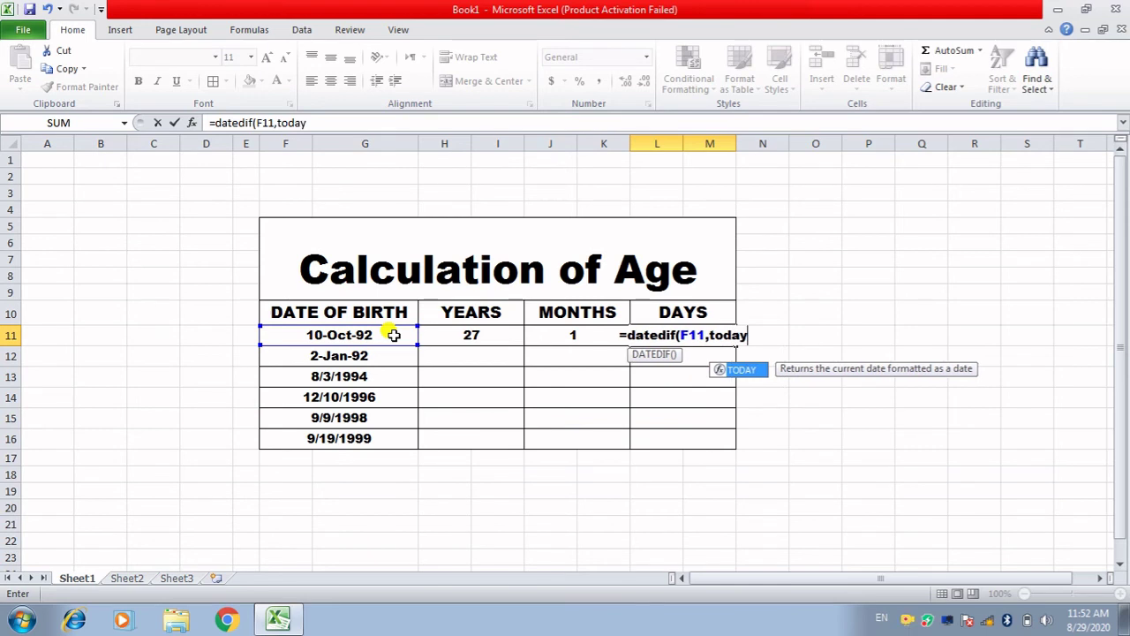
{"action": "type", "text": "("}
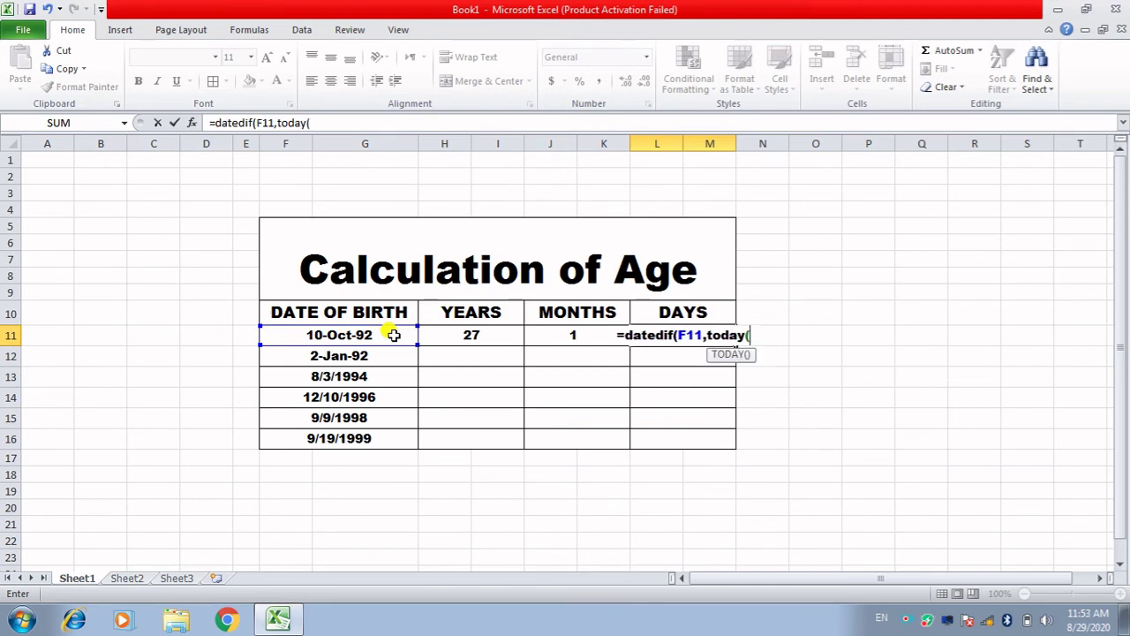
{"action": "type", "text": "),\""}
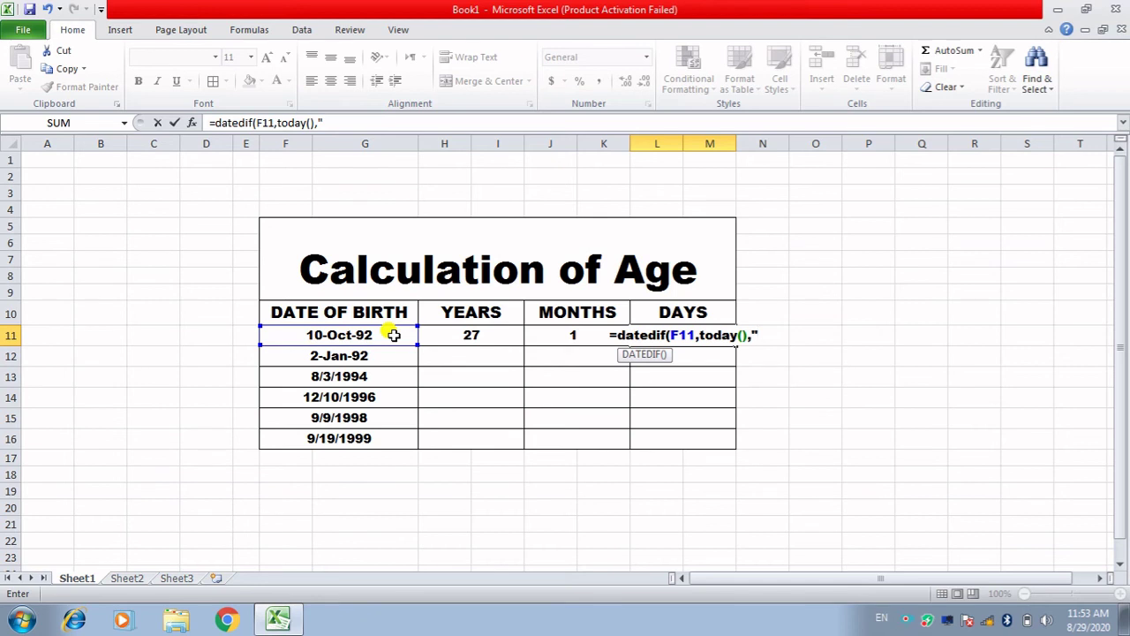
{"action": "type", "text": "D"}
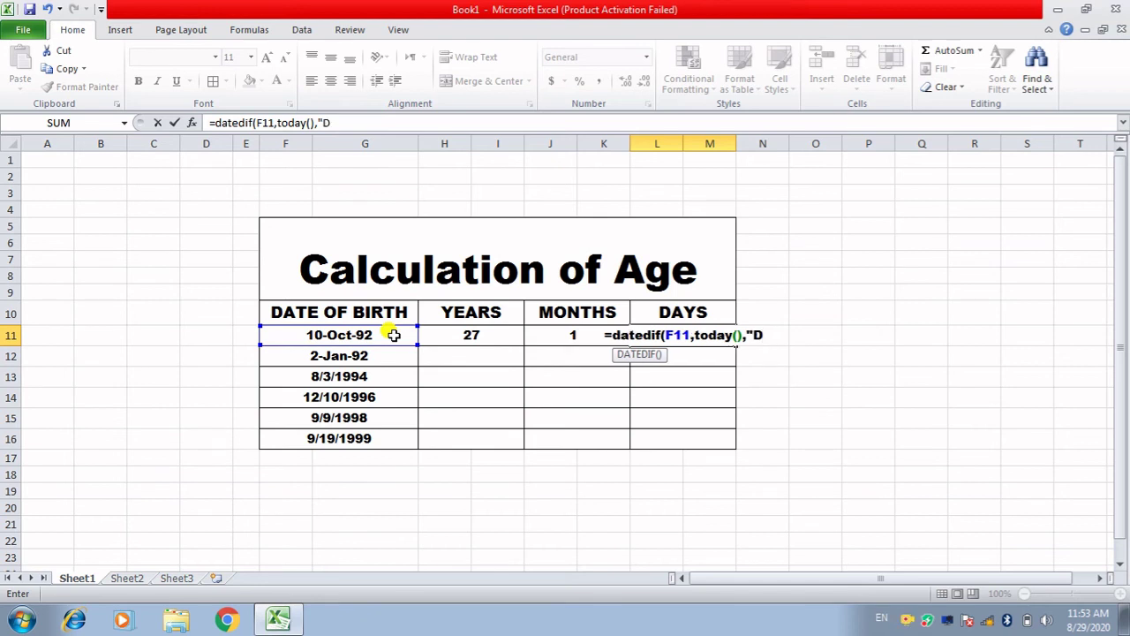
{"action": "type", "text": "\")"}
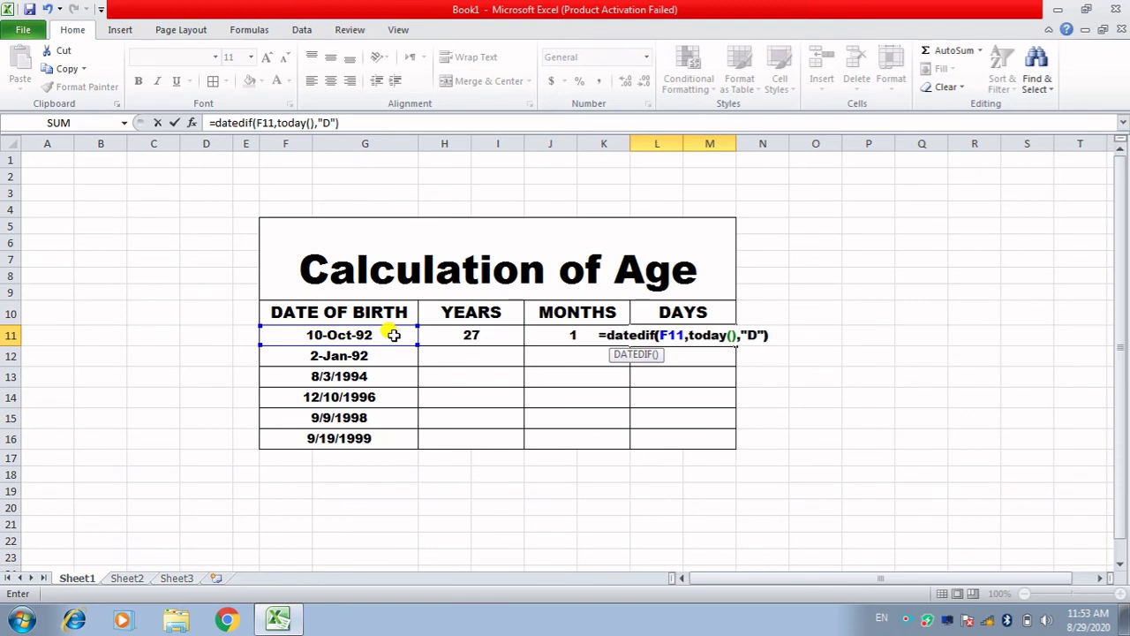
{"action": "key", "text": "Return"}
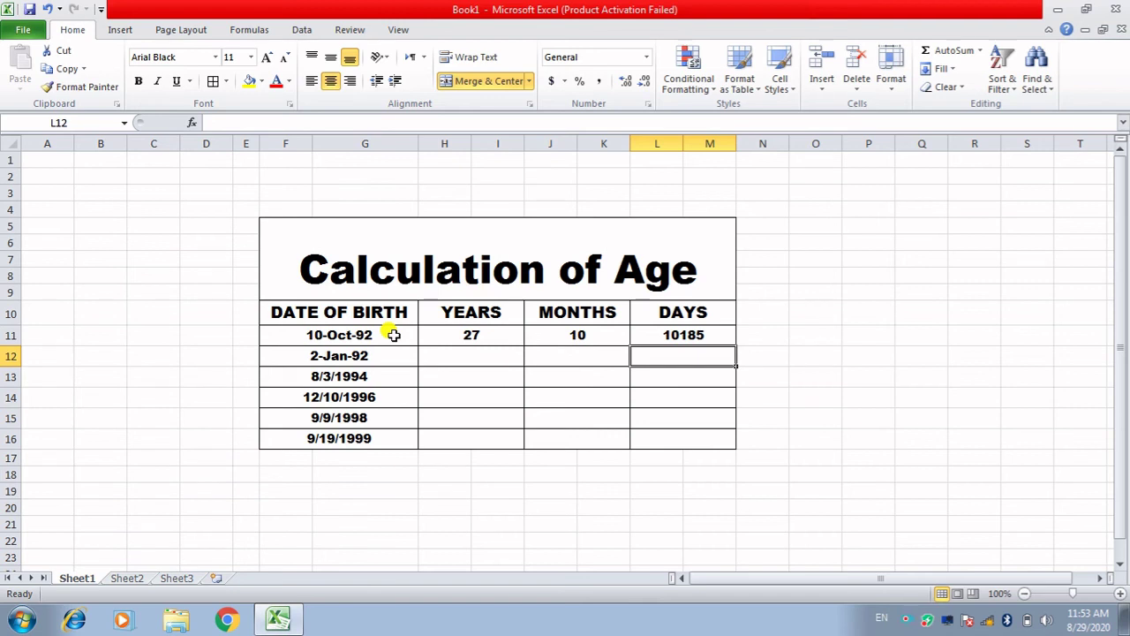
Change the unit argument of the DATEDIF formula in DAYS cell L11 to "MD" to count only days beyond full months
{"action": "key", "text": "Up"}
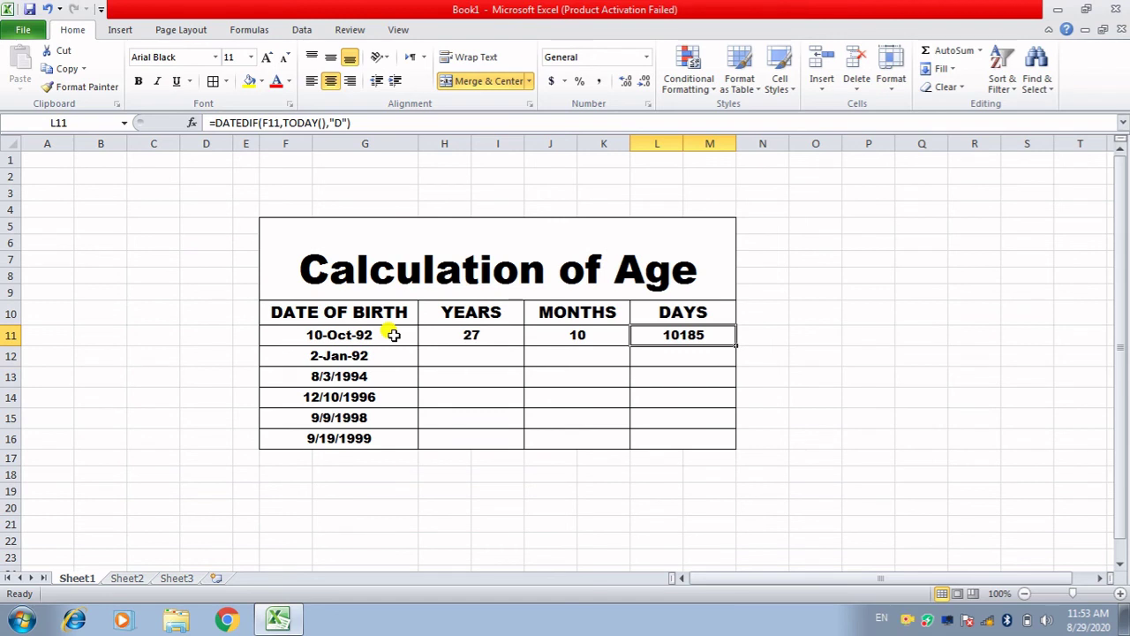
{"action": "key", "text": "F2"}
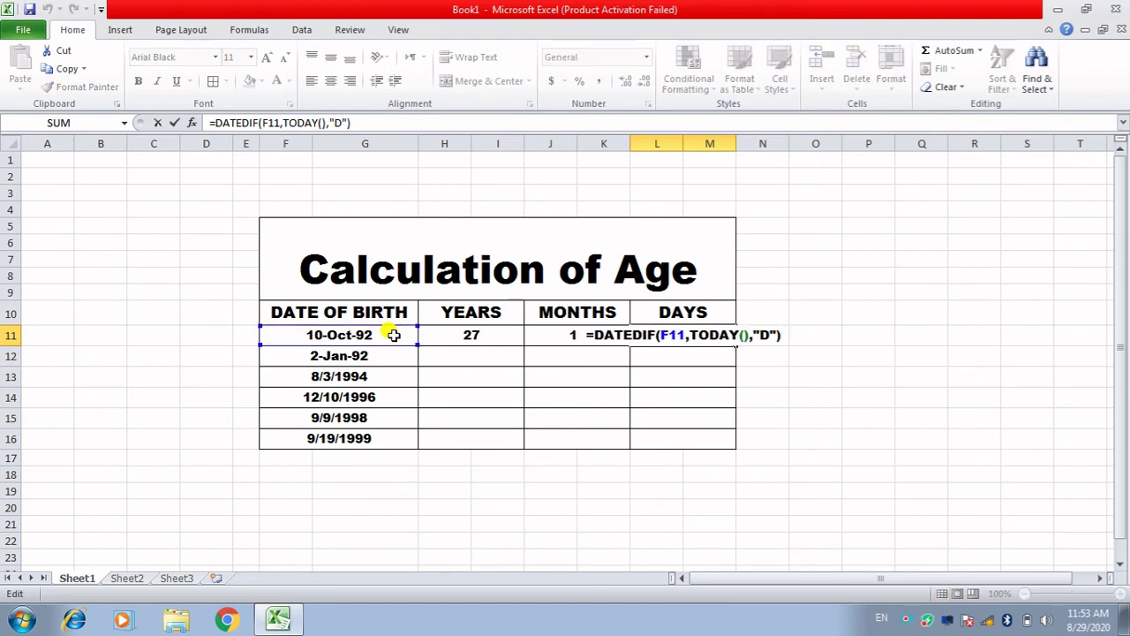
{"action": "key", "text": "Left"}
{"action": "key", "text": "Left"}
{"action": "key", "text": "Left"}
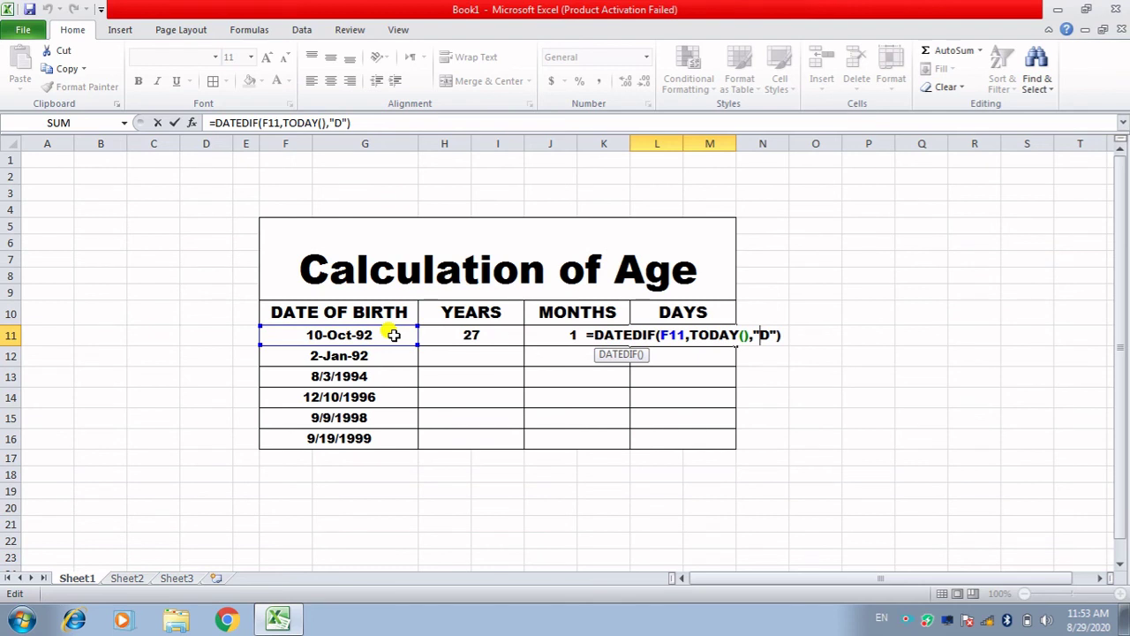
{"action": "type", "text": "M"}
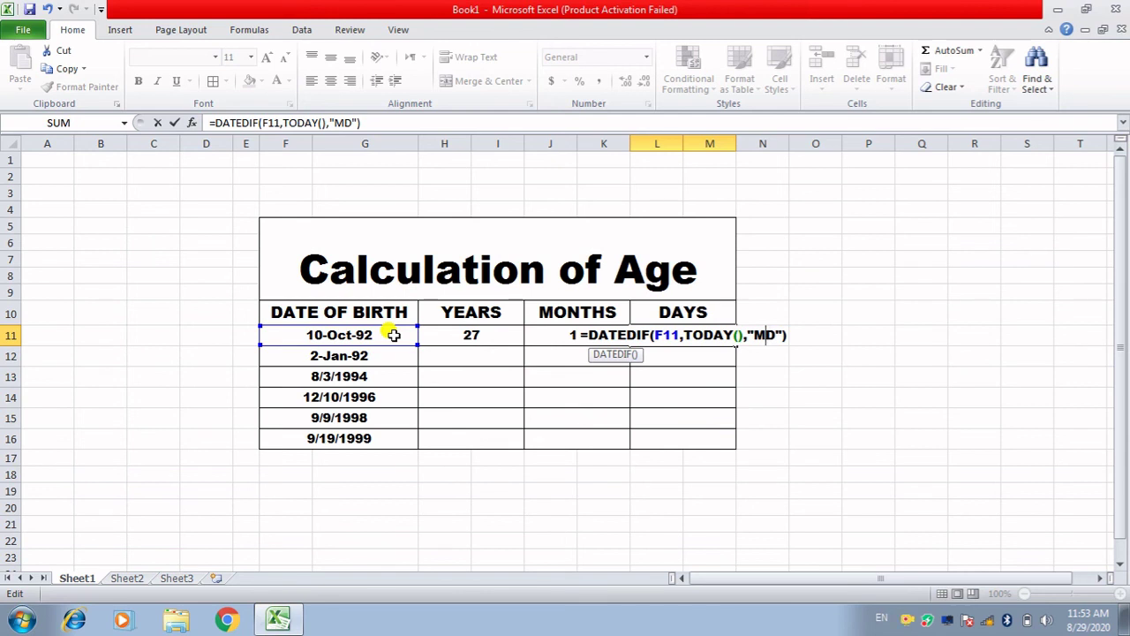
{"action": "key", "text": "Return"}
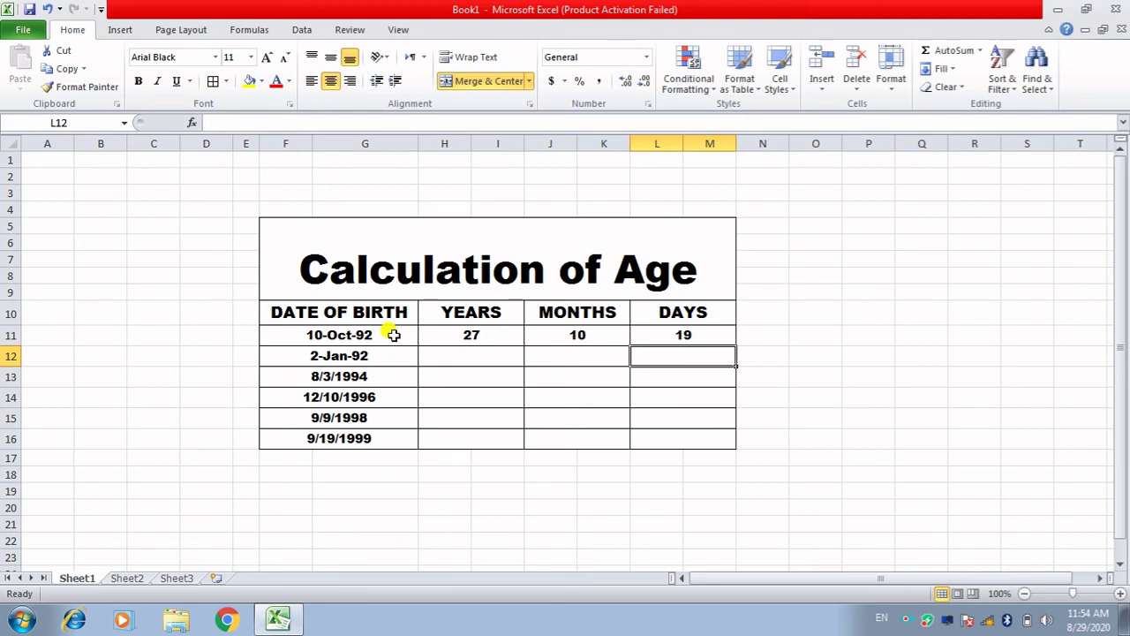
Fill the YEARS formula from H11 and the MONTHS formula from J11 down through row 16
{"action": "left_click", "coordinate": [475, 332]}
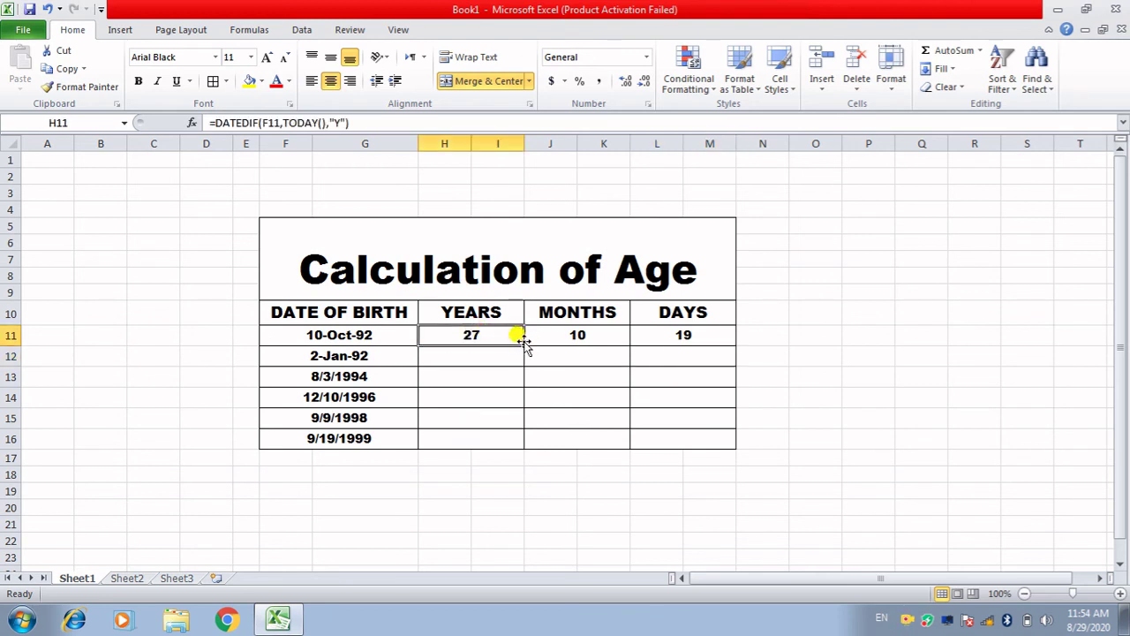
{"action": "left_click_drag", "start_coordinate": [523, 341], "coordinate": [517, 438]}
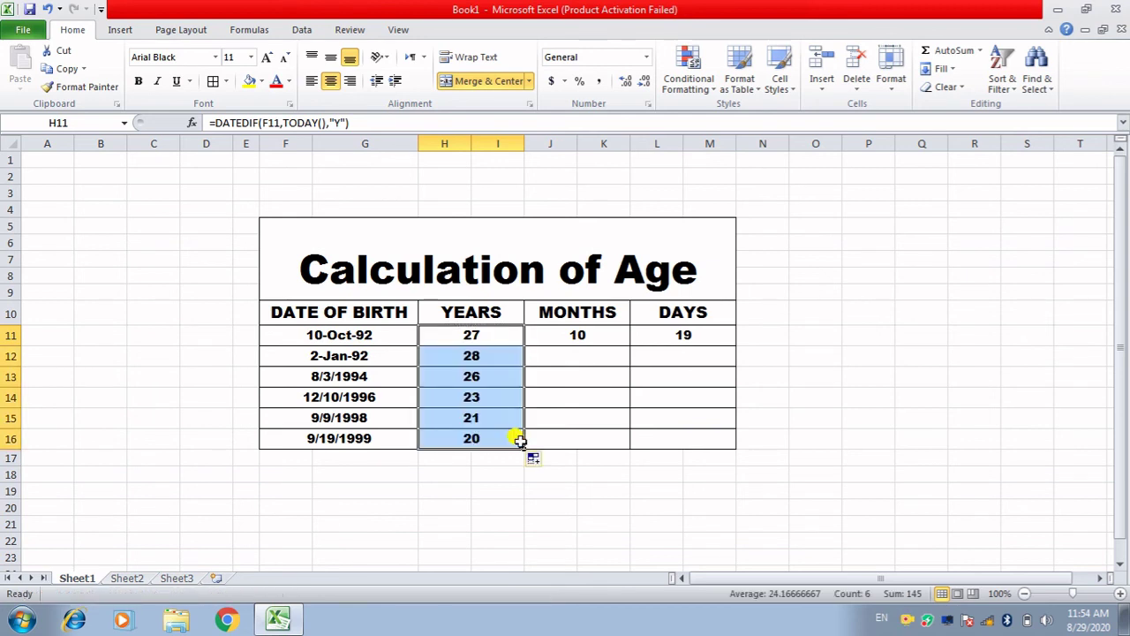
{"action": "left_click", "coordinate": [602, 354]}
{"action": "left_click_drag", "start_coordinate": [607, 330], "coordinate": [628, 339]}
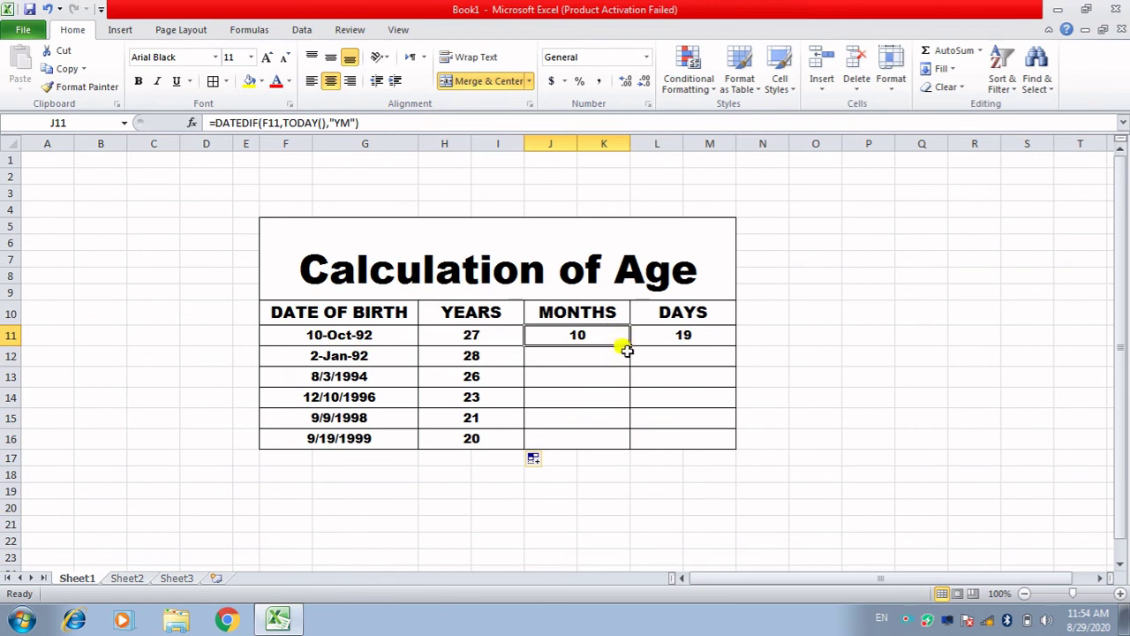
{"action": "left_click_drag", "start_coordinate": [627, 346], "coordinate": [626, 446]}
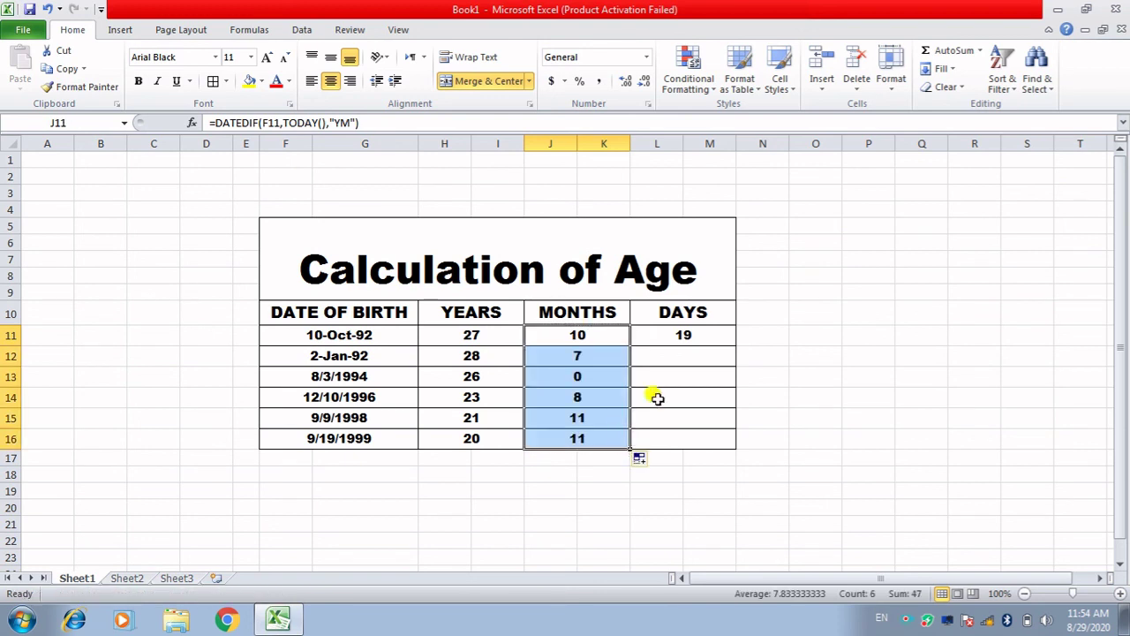
Fill the DAYS formula from L11 down through row 16, and deselect the table
{"action": "left_click", "coordinate": [685, 317]}
{"action": "left_click", "coordinate": [701, 330]}
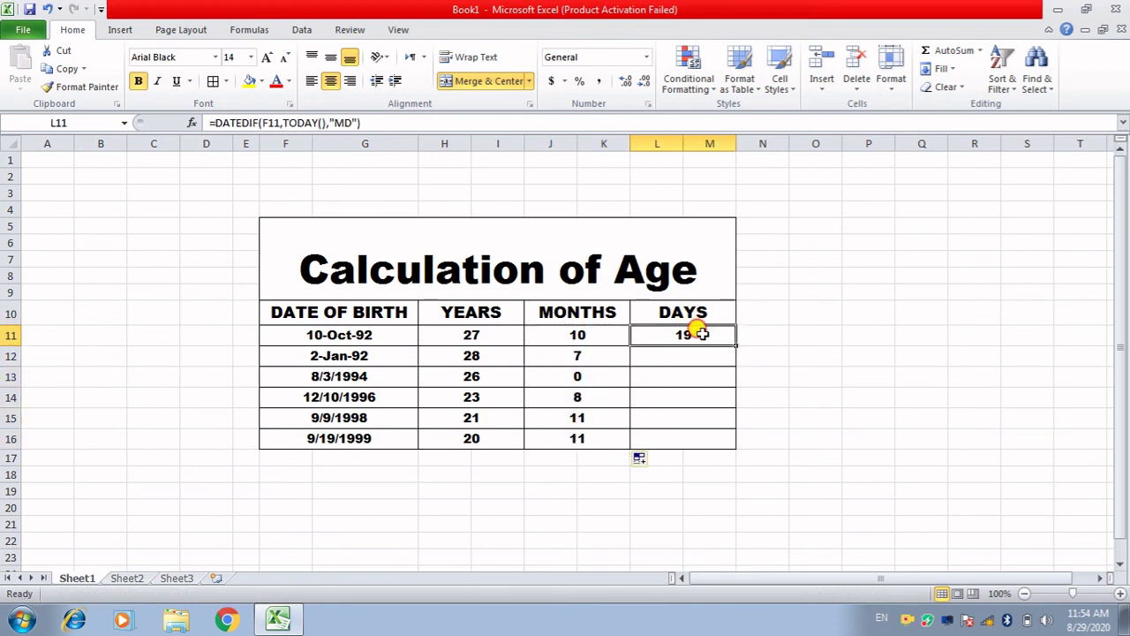
{"action": "left_click_drag", "start_coordinate": [733, 347], "coordinate": [728, 452]}
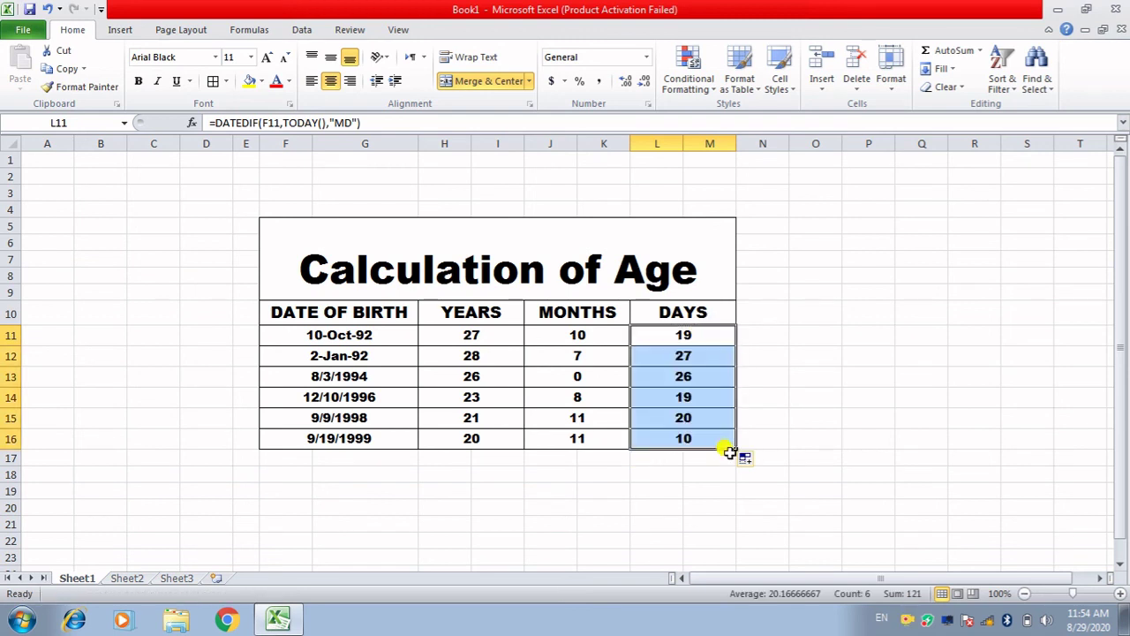
{"action": "left_click", "coordinate": [489, 532]}
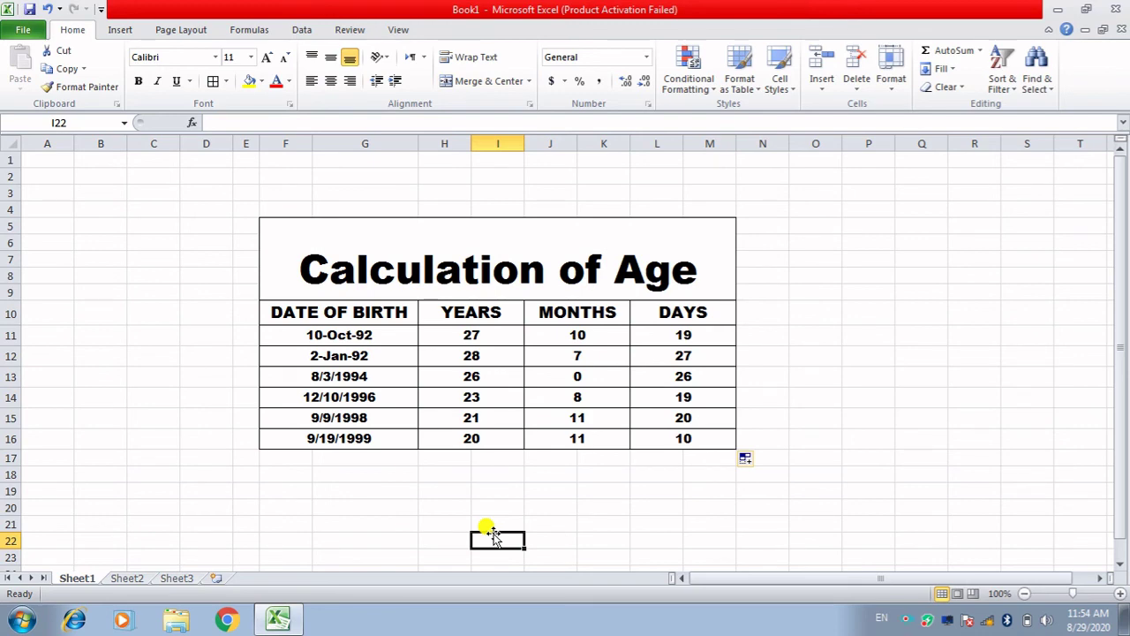